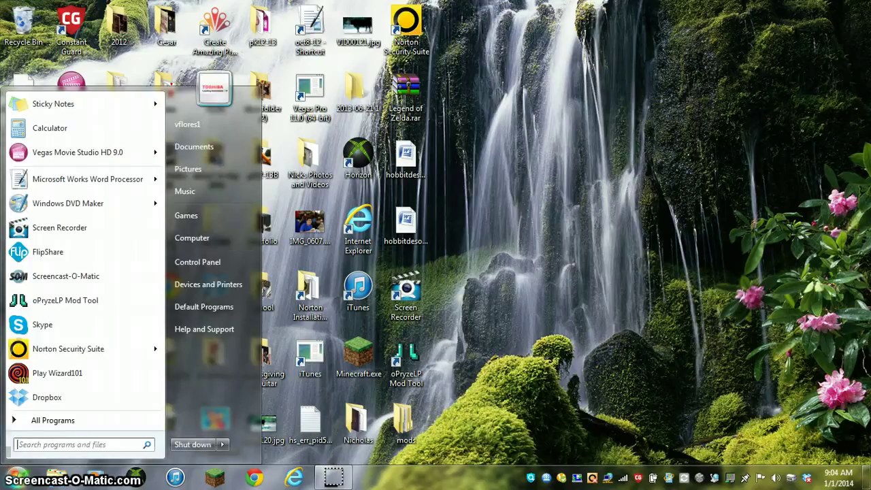
- Search for %appdata% and open the Roaming folder
type("%")
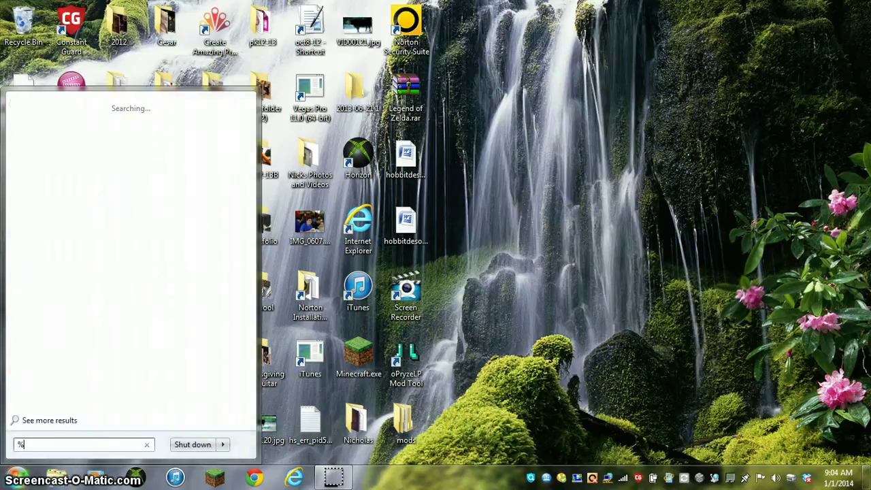
type("appdat")
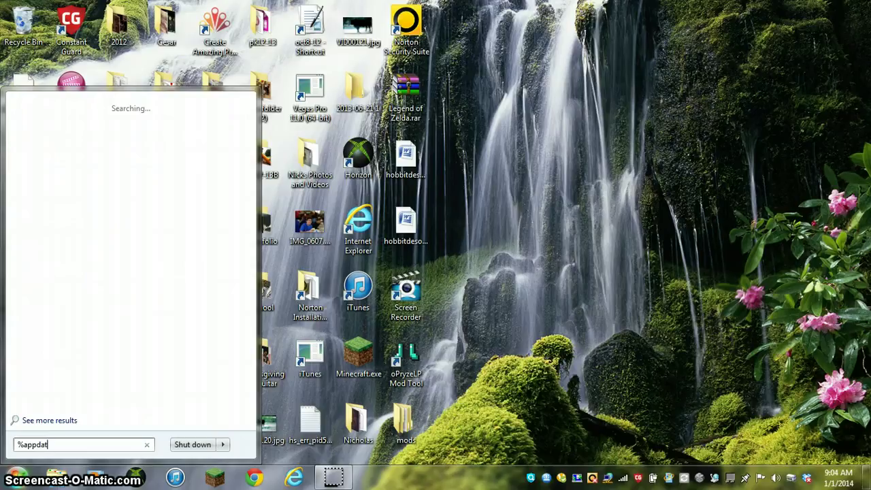
type("a%")
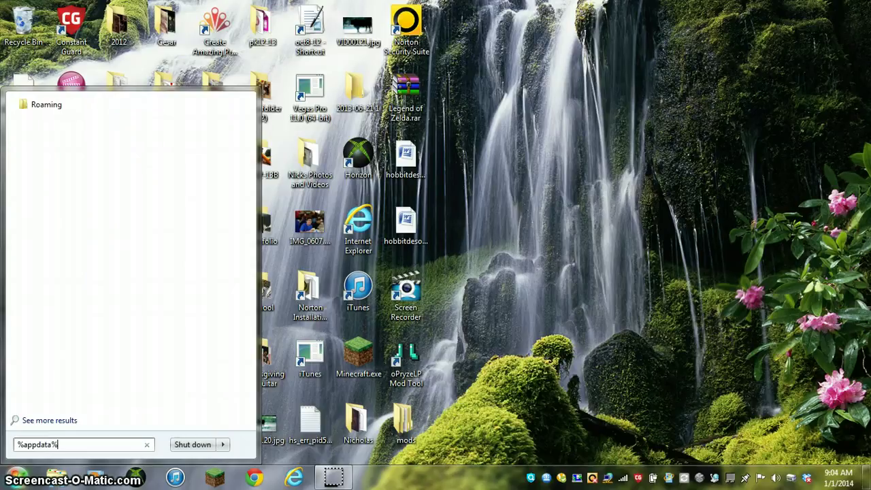
left_click(74, 109)
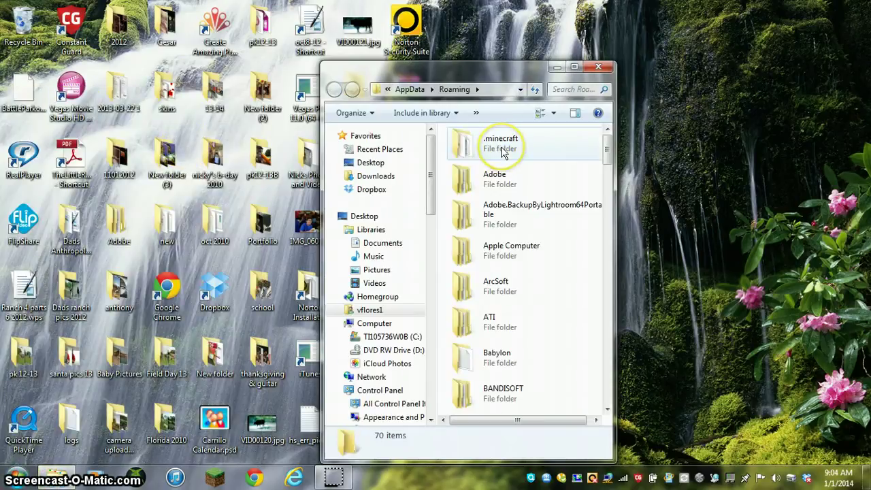
- Delete the .minecraft folder from Roaming, confirm the deletion, and close the folder window
right_click(501, 151)
left_click(549, 394)
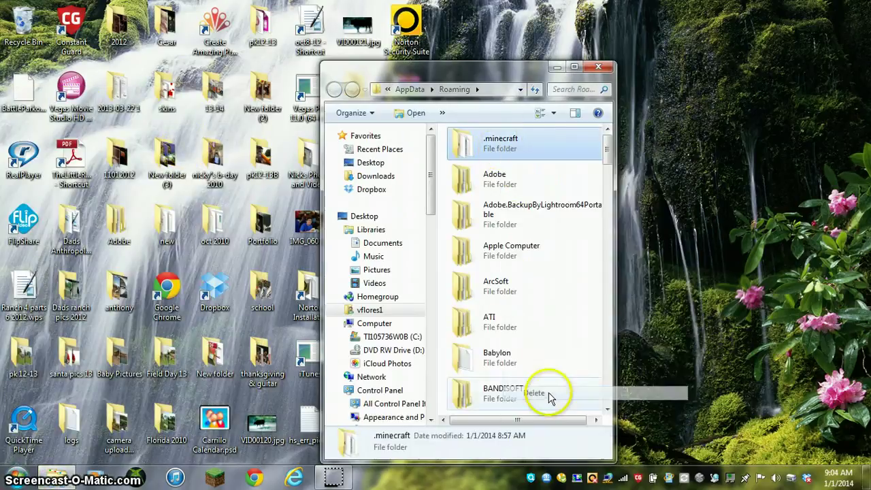
left_click(481, 290)
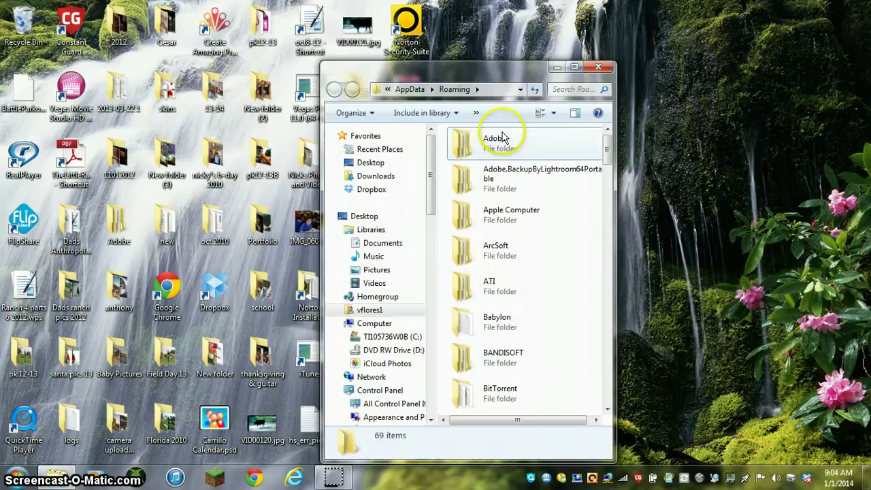
left_click(601, 67)
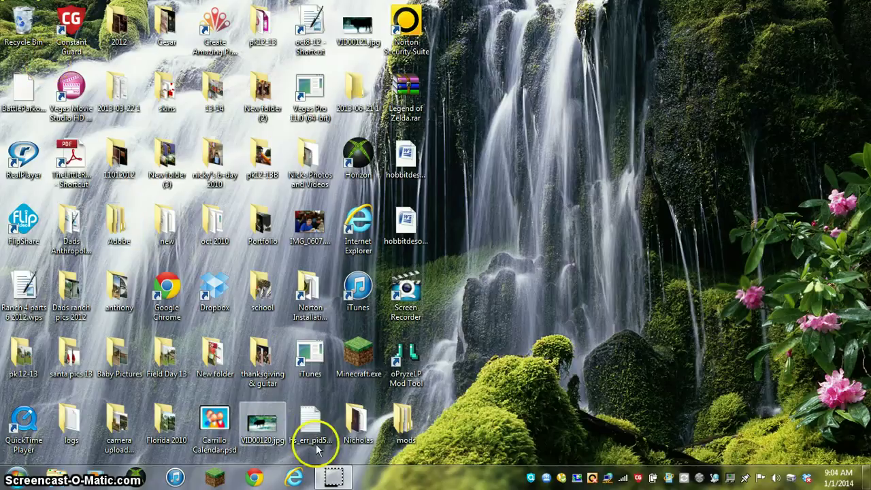
- Start the Minecraft launcher and log in with the account's e-mail address and password
left_click(215, 479)
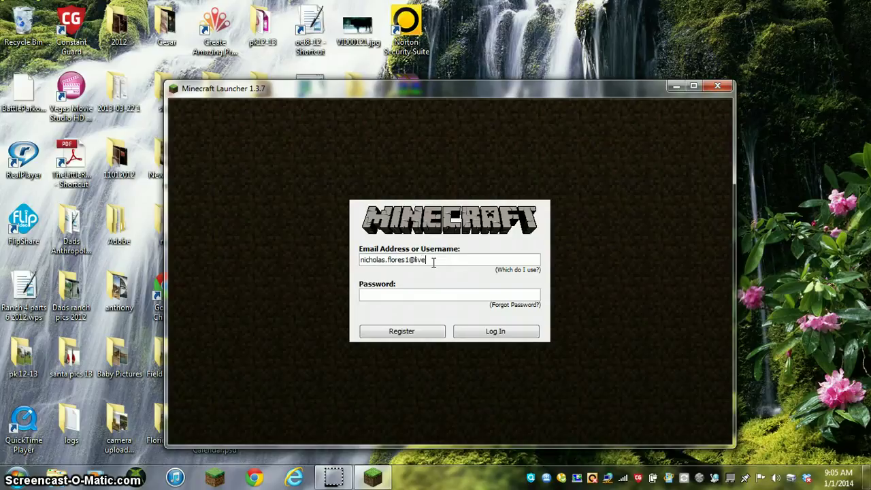
type("m")
left_click(420, 306)
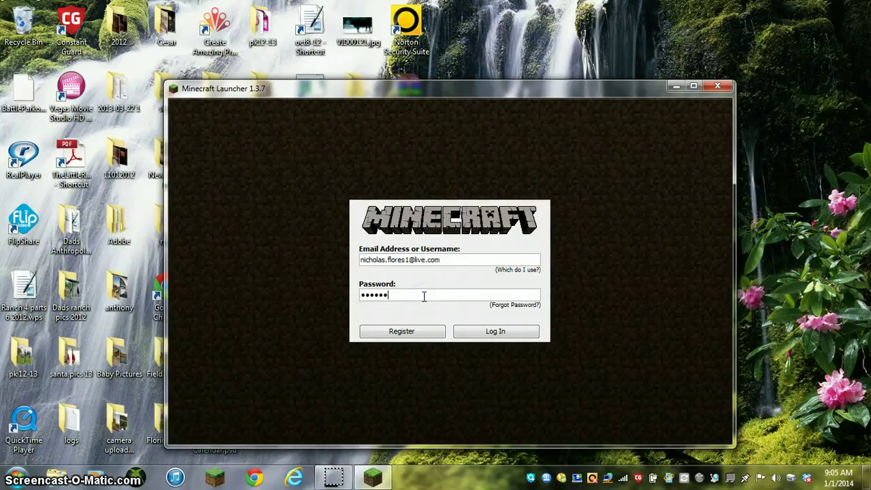
left_click(465, 330)
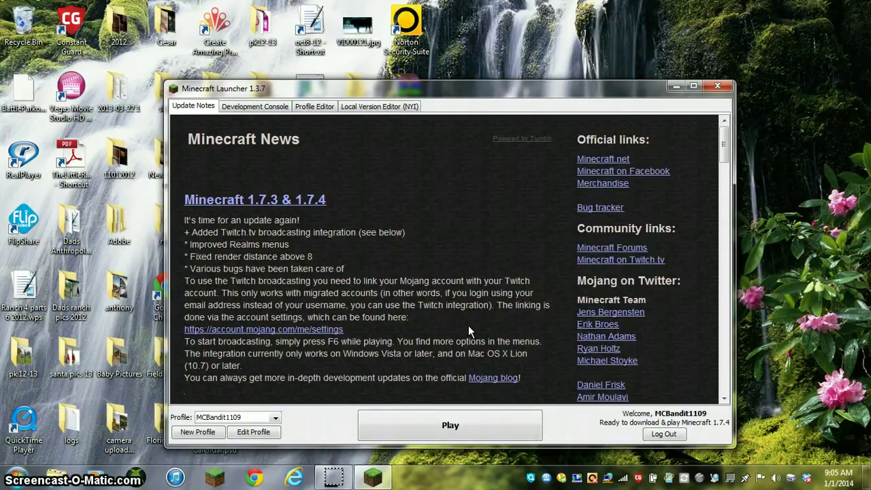
- Edit the current launcher profile to use release 1.6.4, save it, and launch the game with that version
left_click(488, 418)
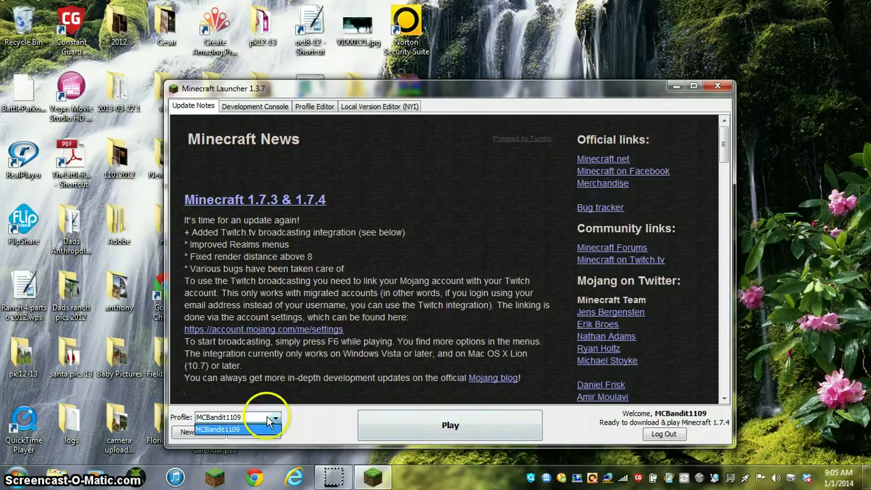
left_click(253, 432)
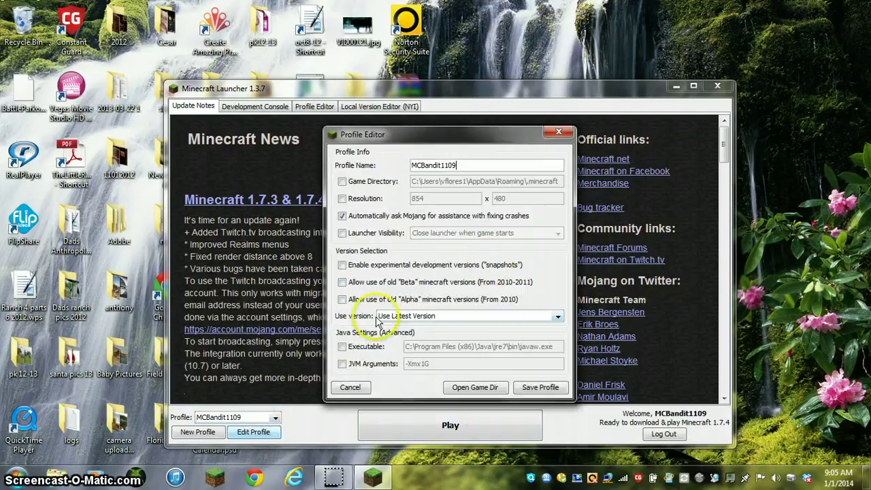
left_click(405, 316)
left_click(514, 359)
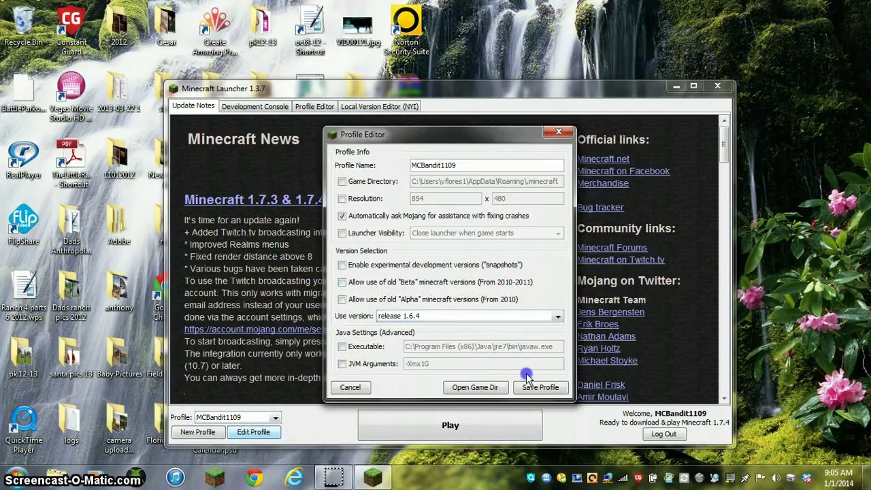
left_click(544, 387)
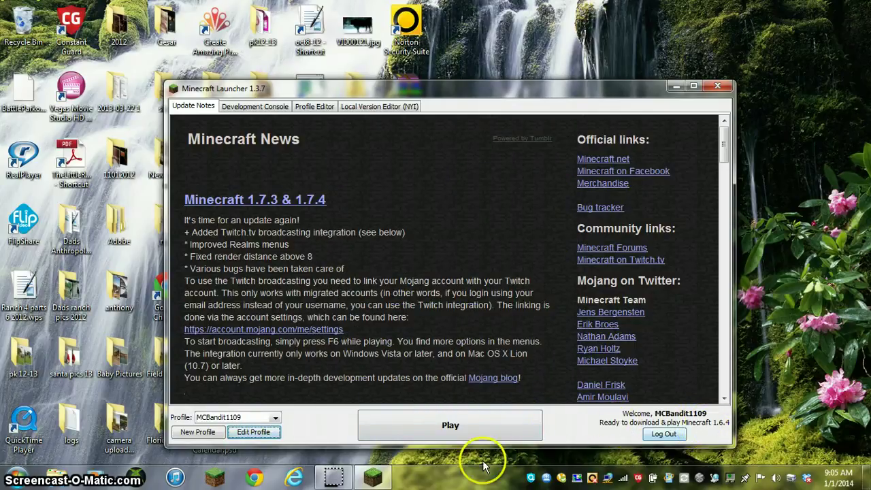
left_click(474, 434)
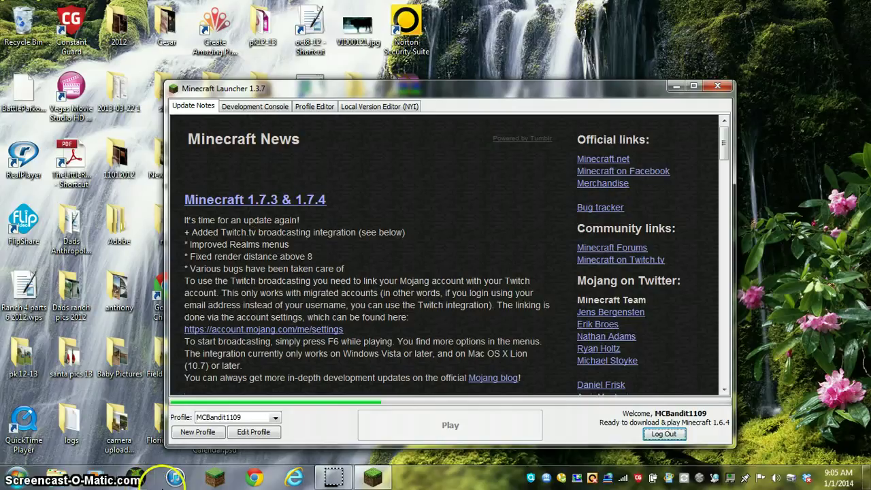
left_click(264, 481)
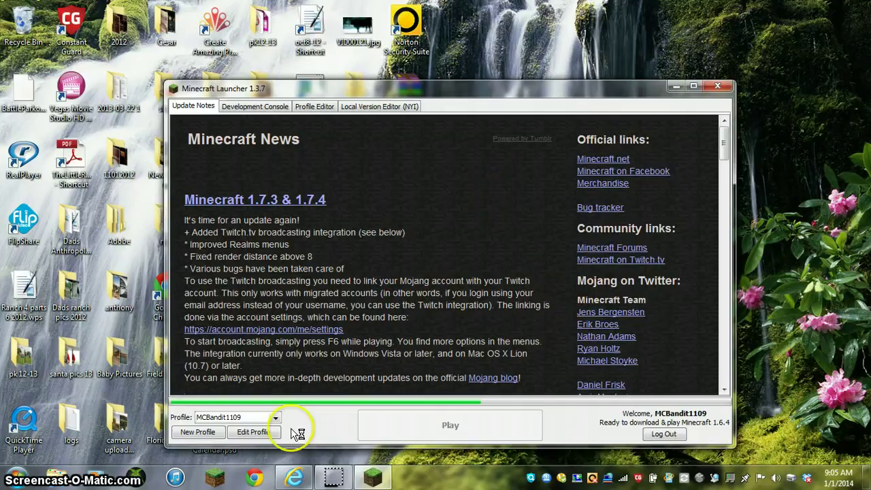
key("super")
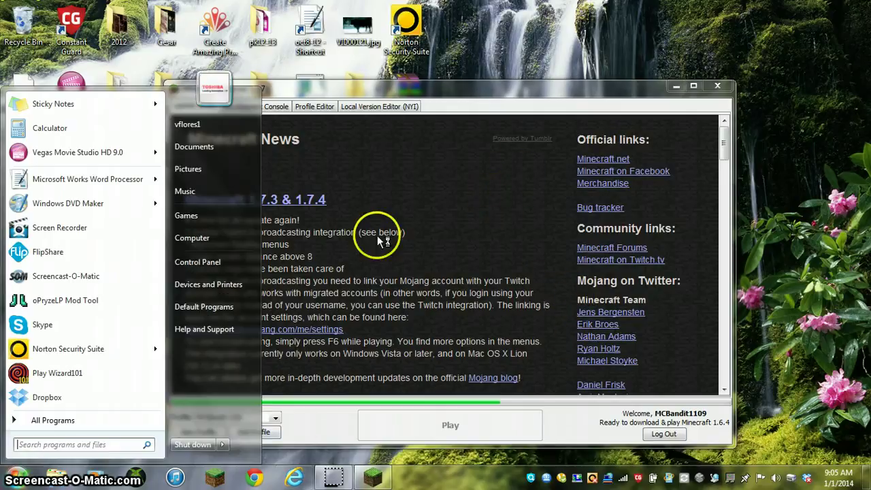
left_click(377, 235)
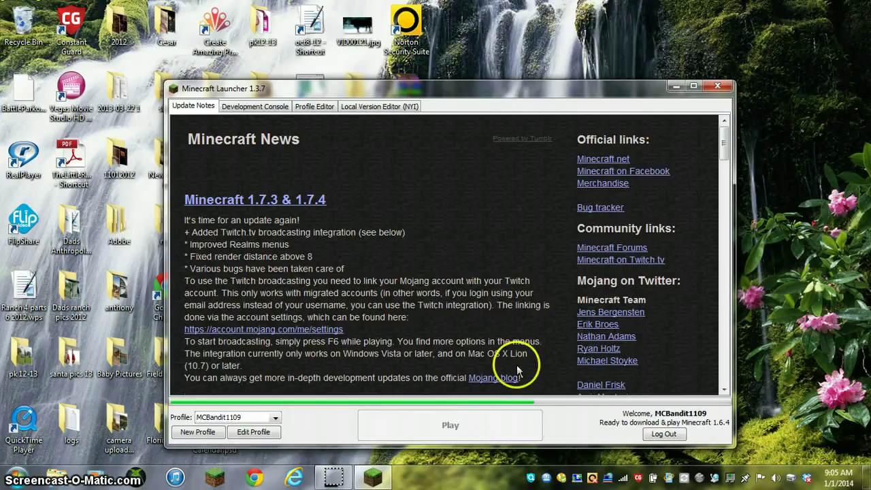
left_click(19, 479)
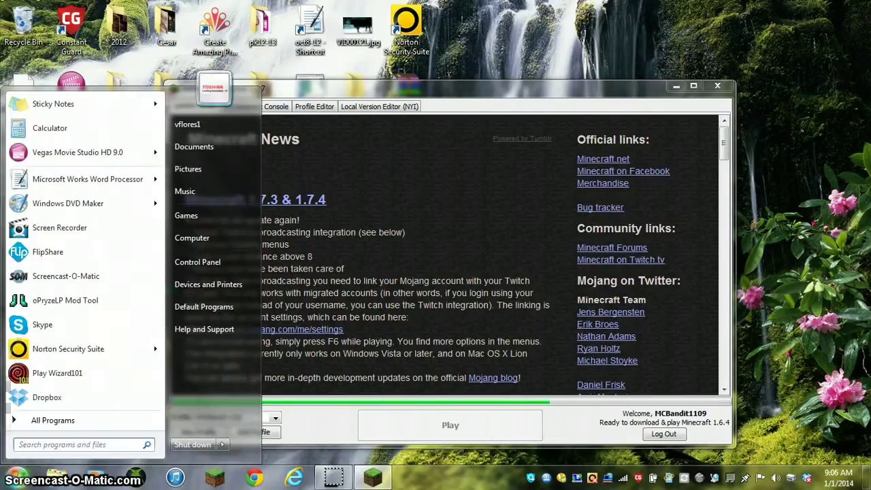
type("%a")
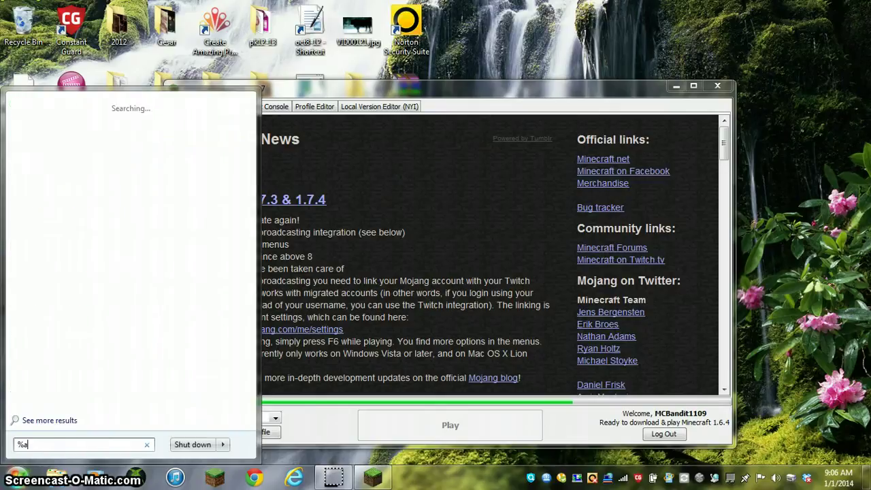
type("ppdata")
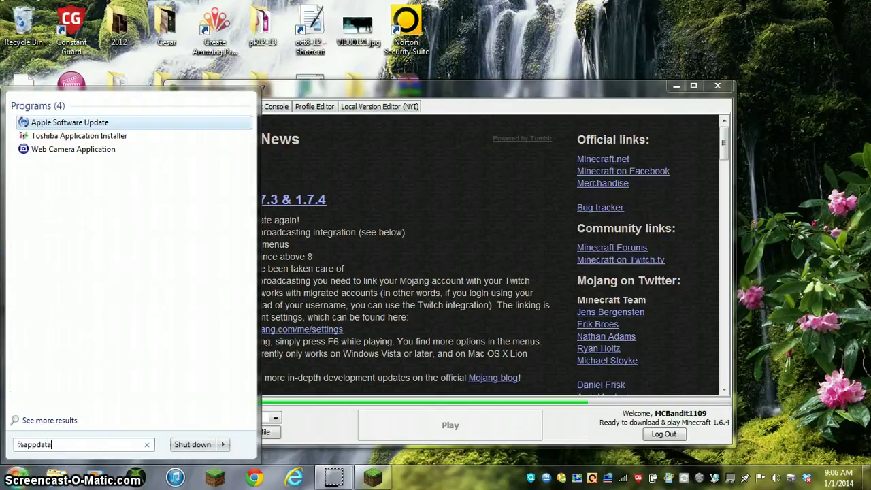
type("%")
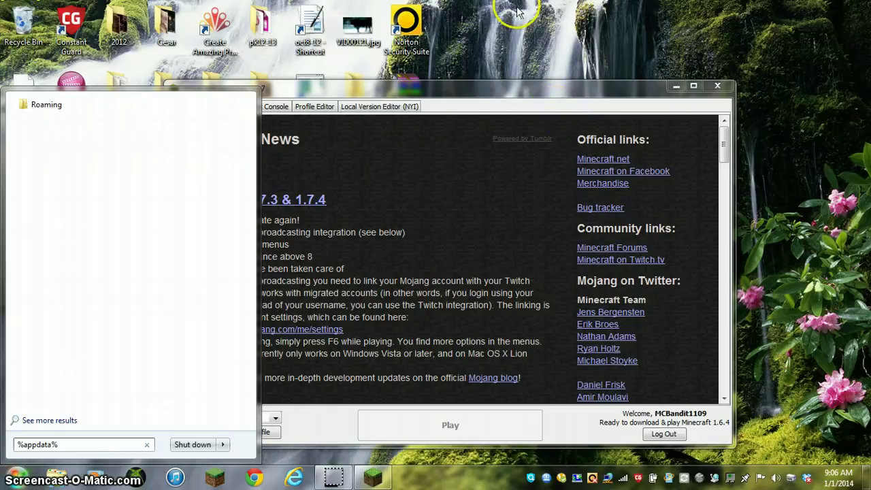
left_click(296, 235)
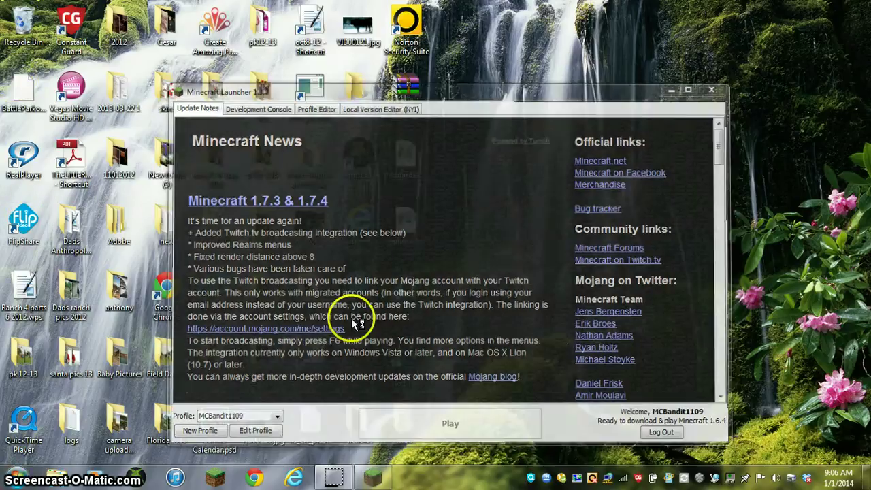
- Search for %appdata%, open the Roaming folder, and go into its .minecraft folder
left_click(14, 478)
type("%")
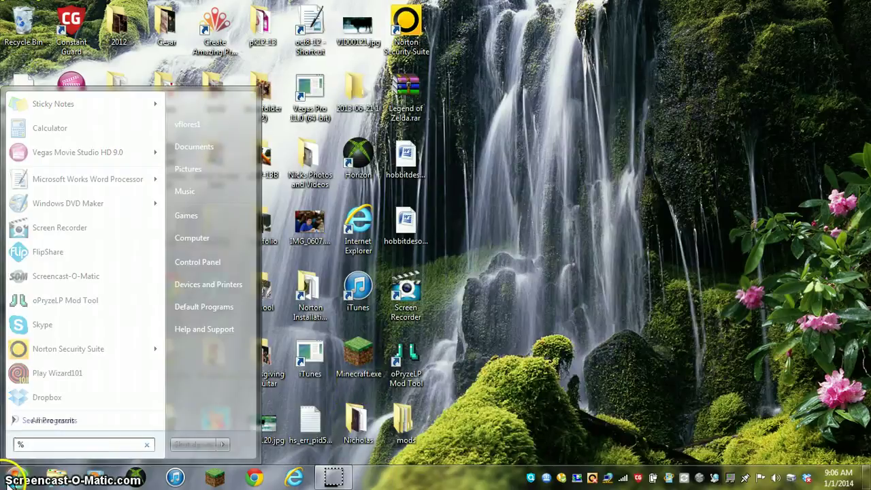
type("appdata%")
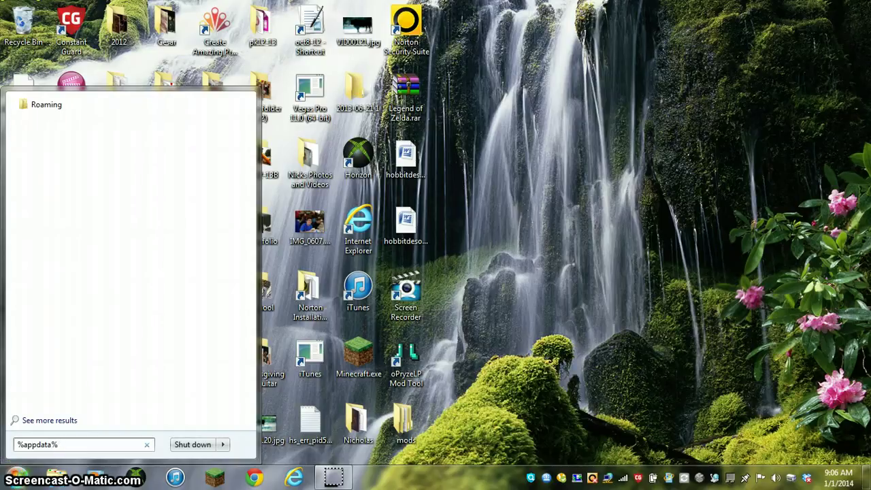
left_click(59, 106)
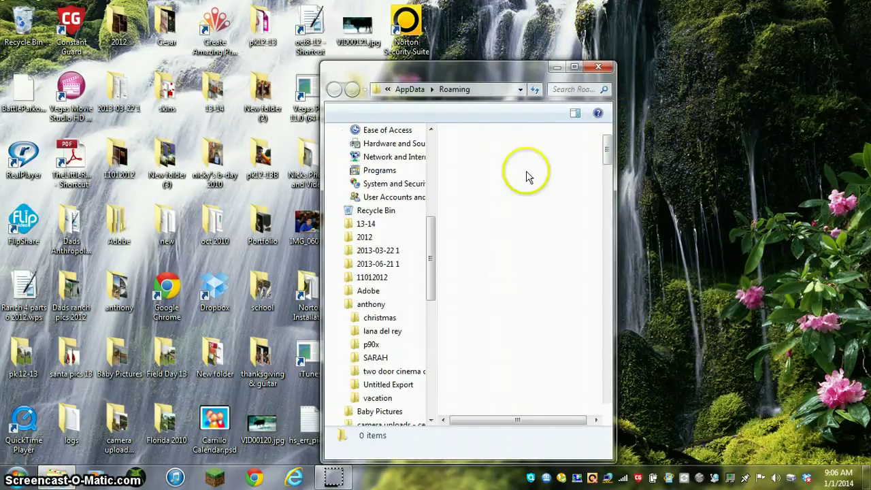
double_click(490, 143)
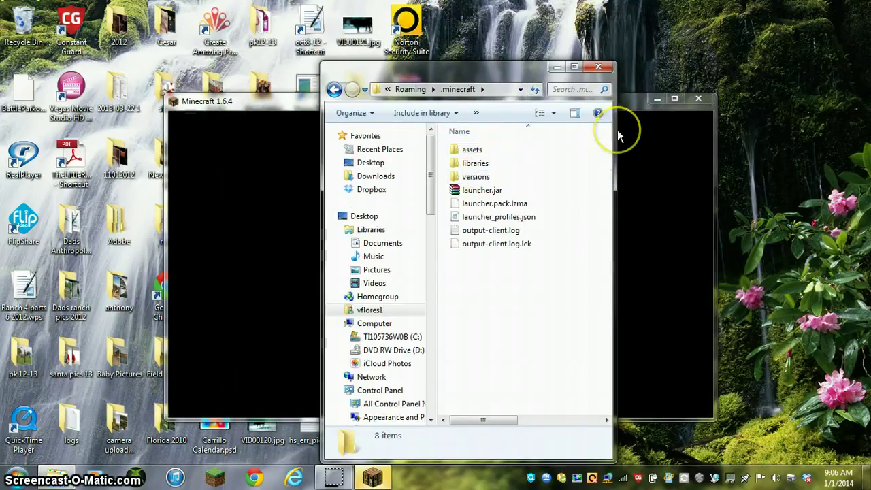
- Close the Minecraft 1.6.4 game window and open the versions folder inside .minecraft
left_click(617, 132)
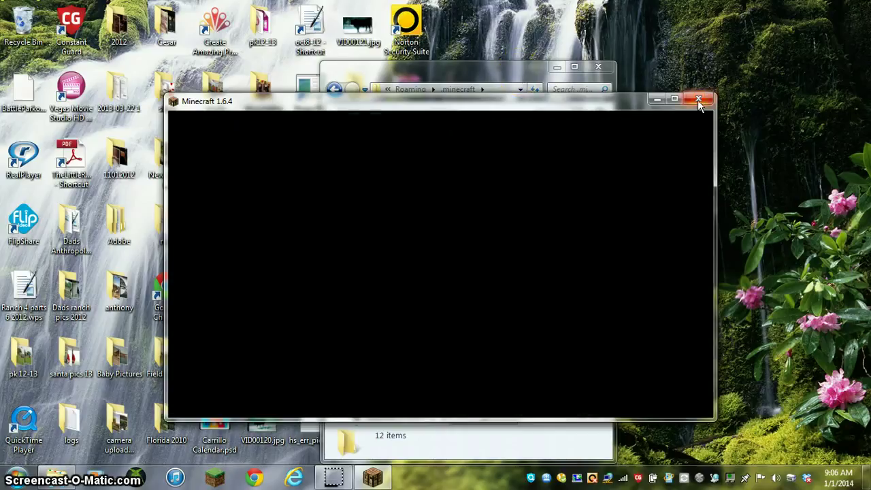
left_click(699, 101)
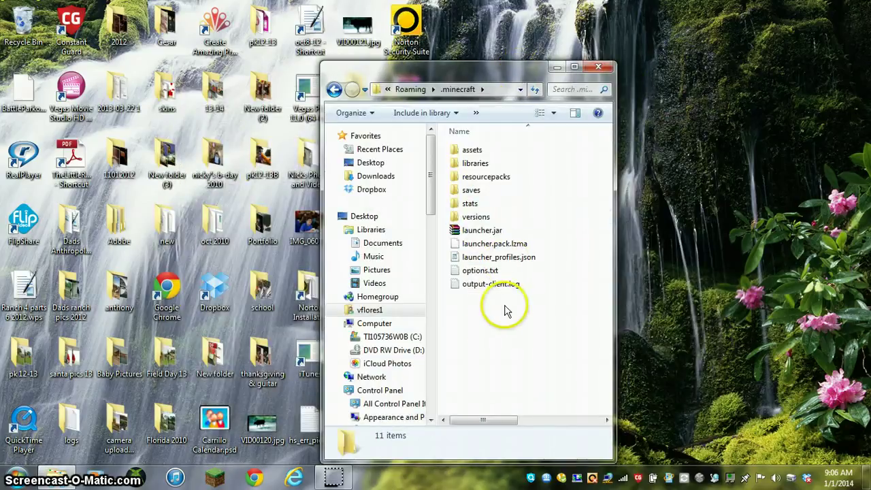
double_click(485, 217)
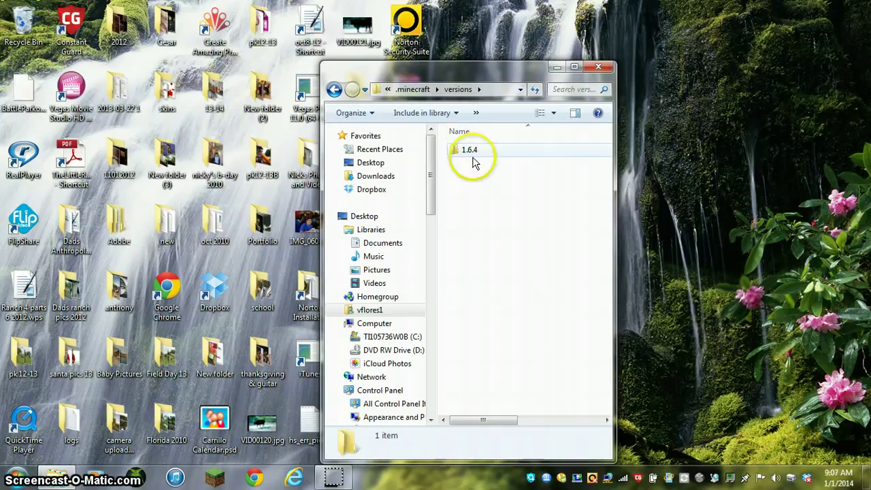
- Duplicate the 1.6.4 folder by copying and pasting it within the versions folder
left_click(479, 156)
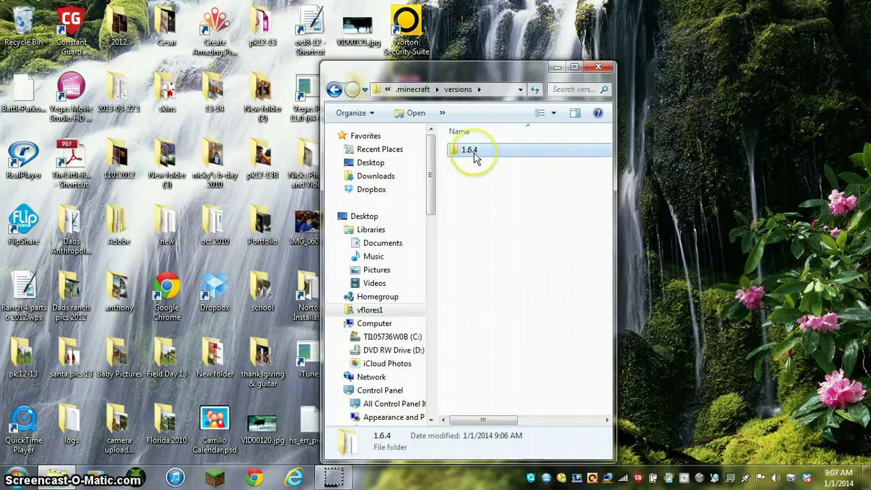
right_click(474, 156)
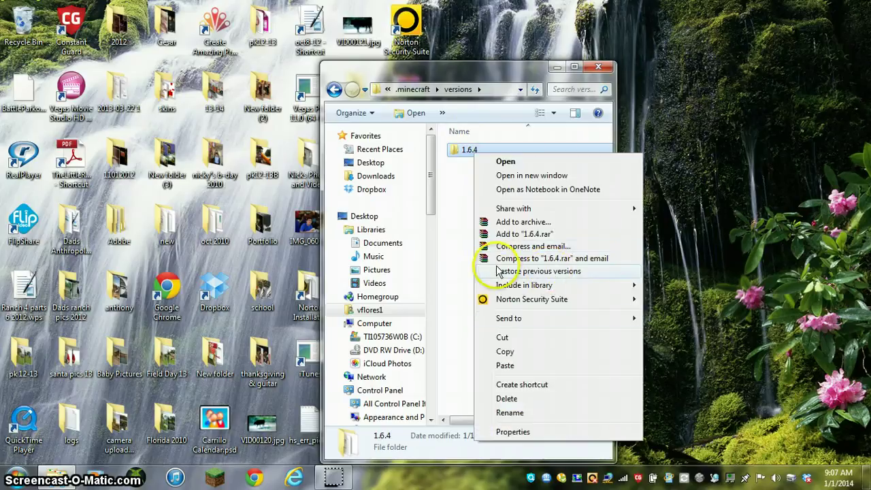
left_click(510, 347)
left_click(510, 232)
right_click(510, 232)
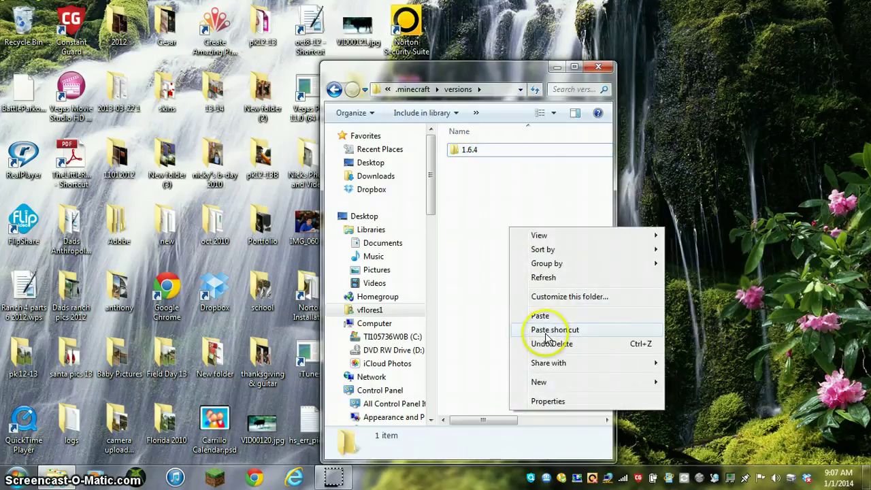
left_click(547, 306)
- Rename the copied 1.6.4 folder in versions to Forge-NICK
left_click(498, 163)
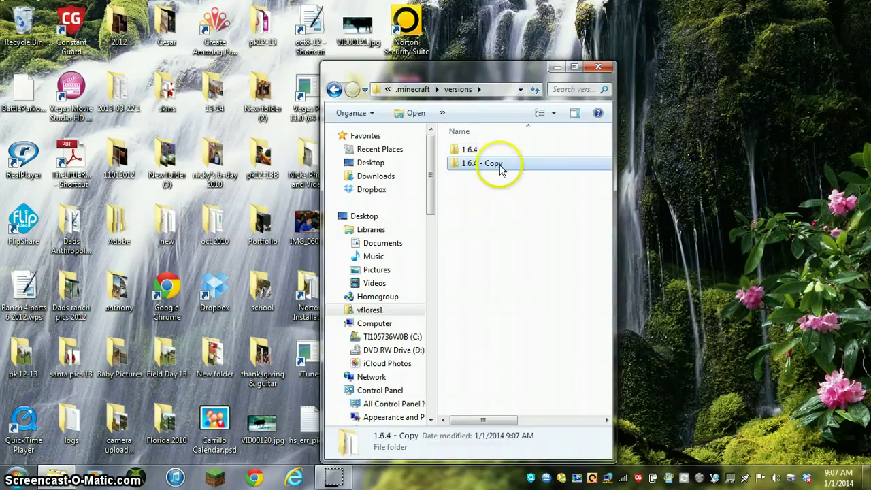
key("BackSpace")
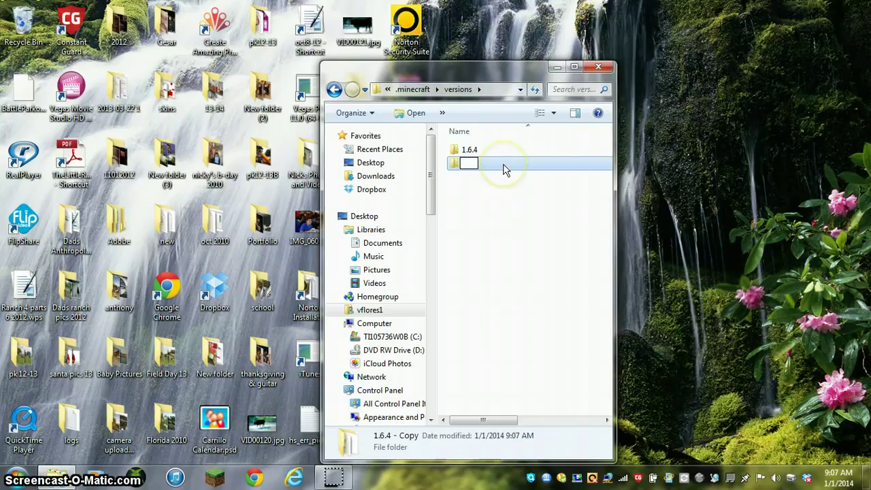
type("Forge-NICK")
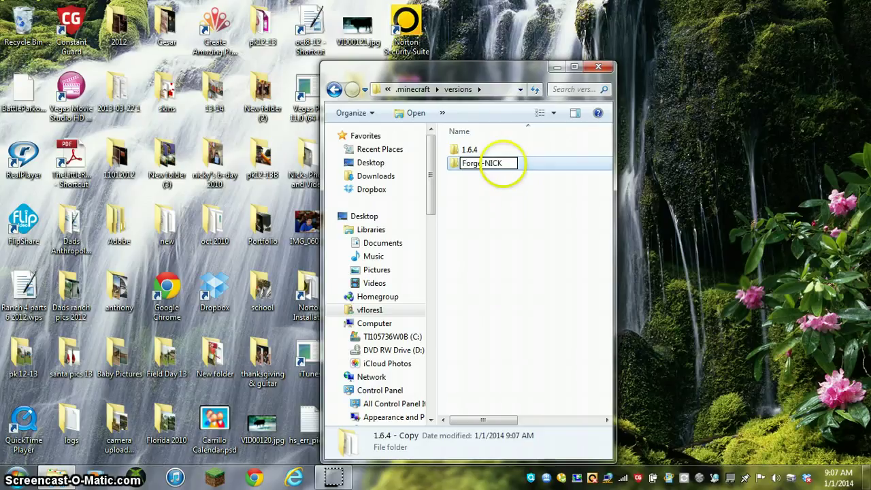
key("Return")
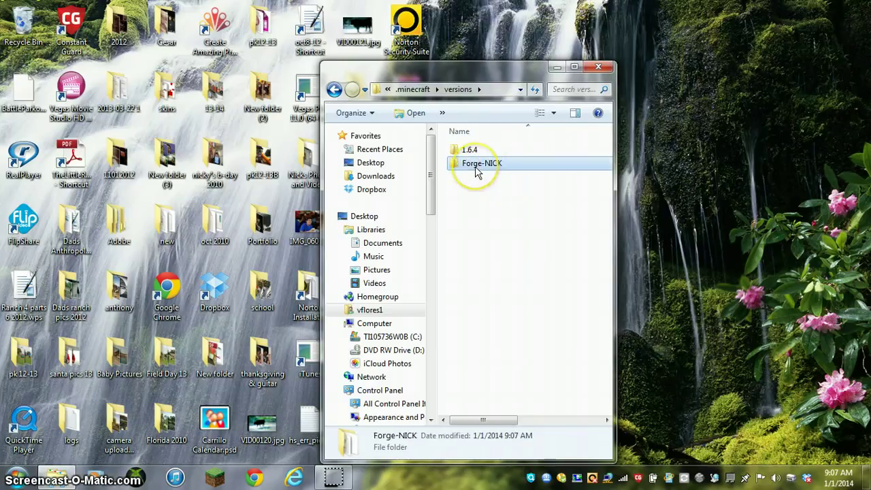
- Minimize the versions folder window and open Internet Explorer
left_click(296, 480)
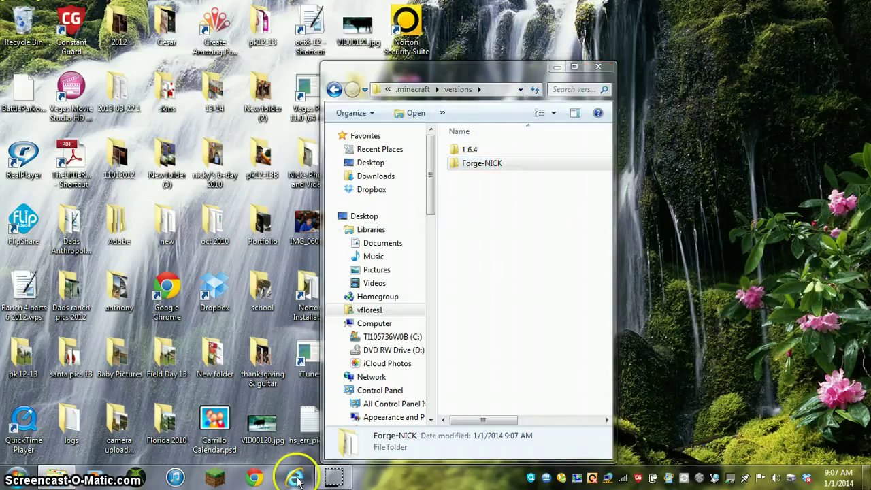
left_click(556, 67)
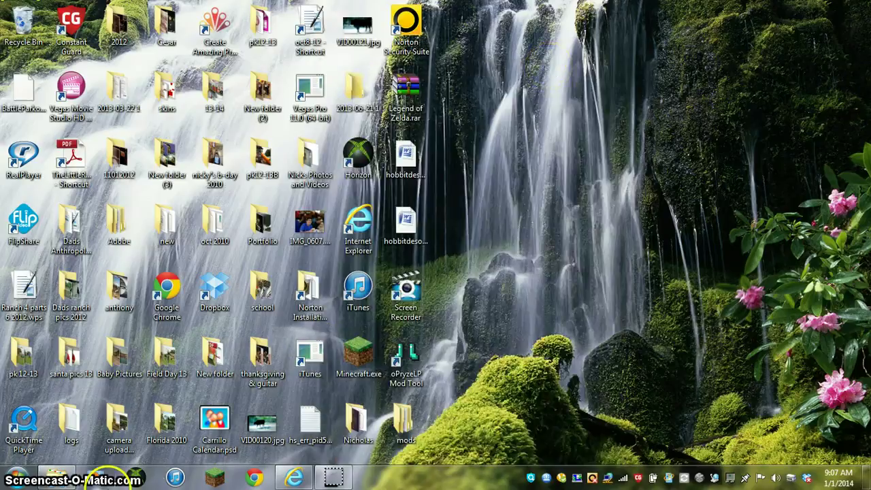
double_click(368, 225)
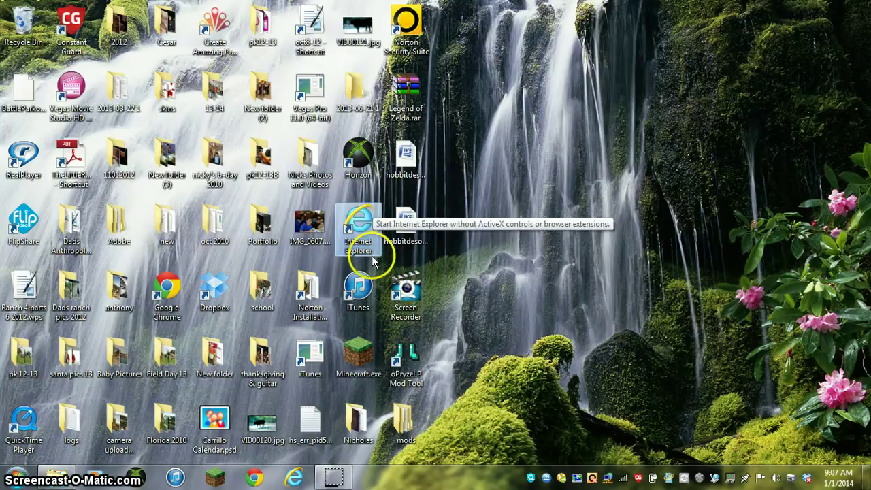
left_click(296, 479)
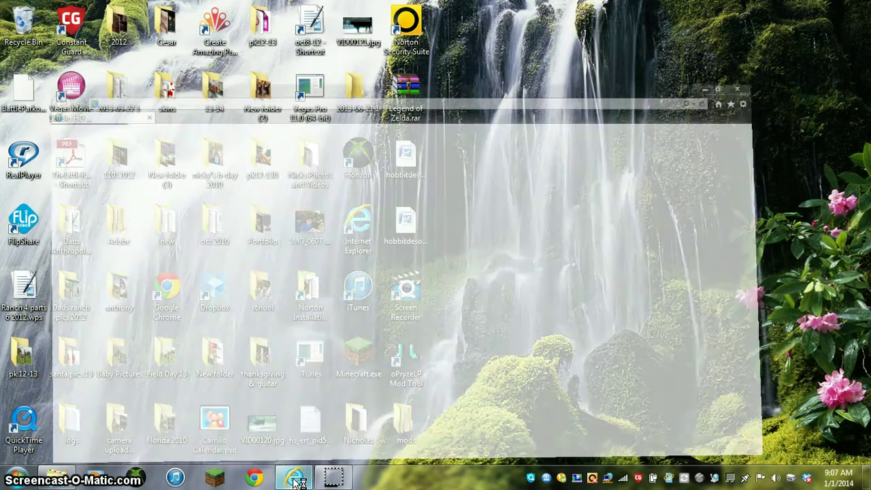
left_click(296, 477)
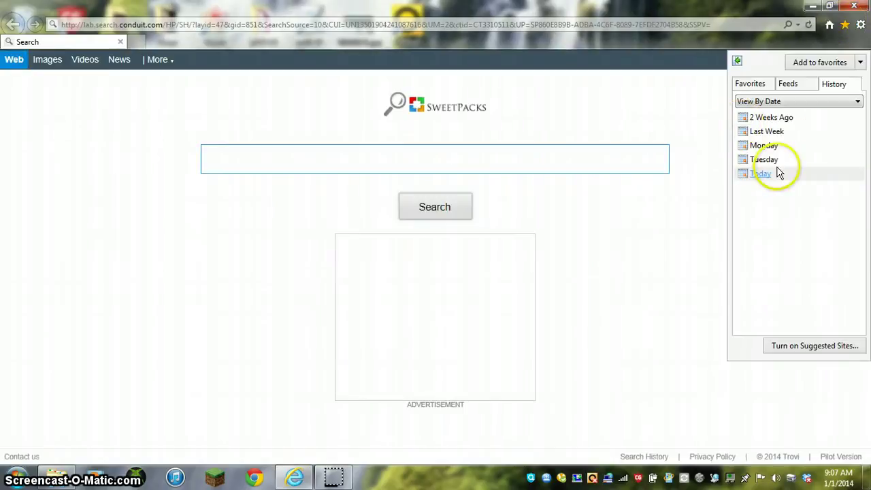
- Open the saved Minecraft Forge Downloads page from the browser favorites
left_click(759, 173)
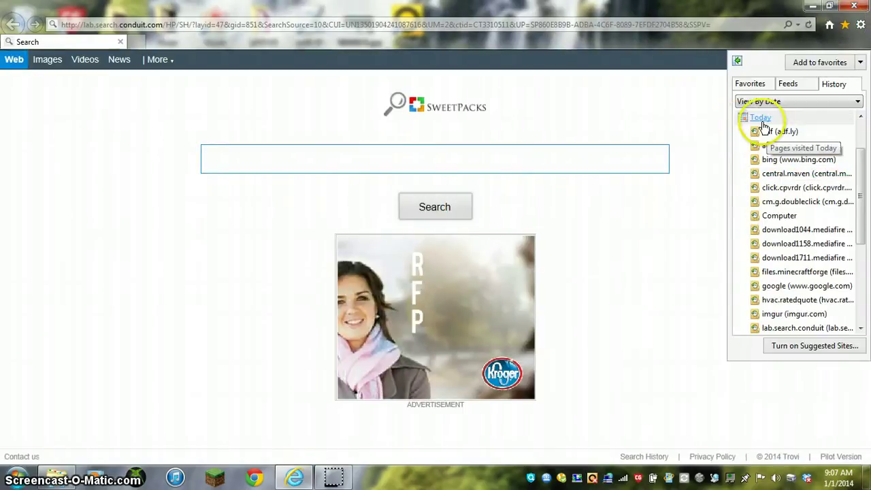
left_click(749, 117)
left_click(752, 84)
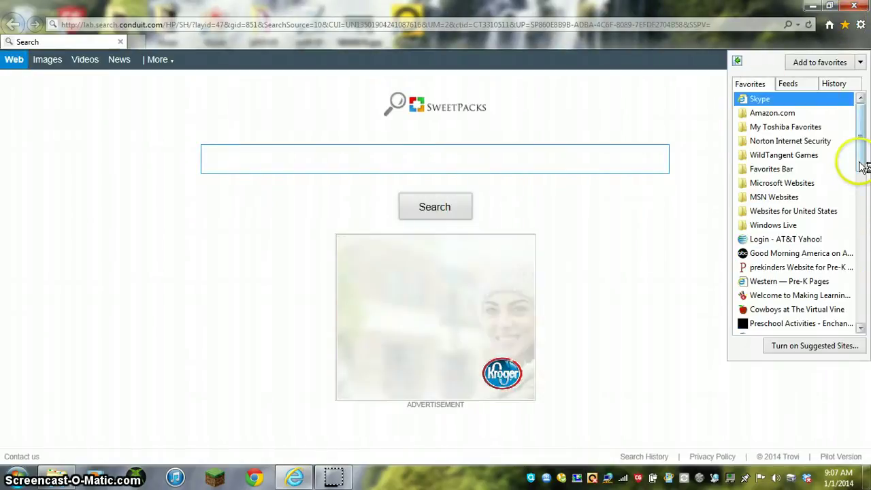
left_click_drag(862, 165, 856, 346)
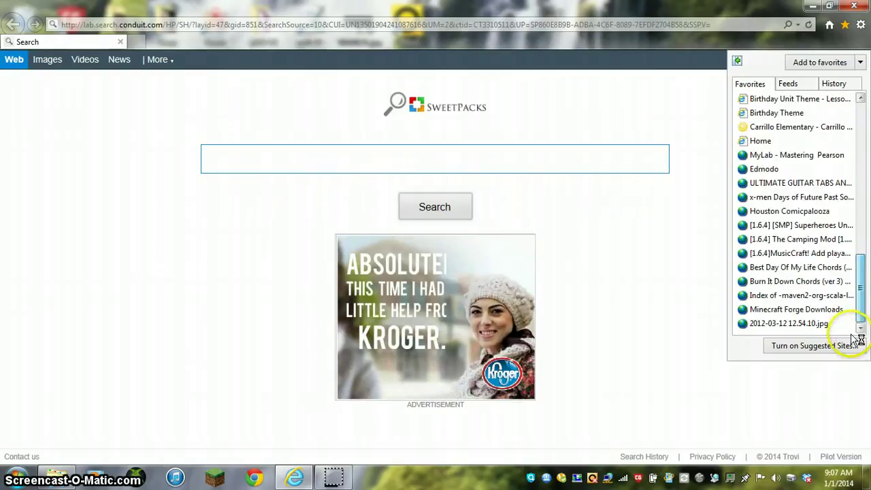
left_click(810, 310)
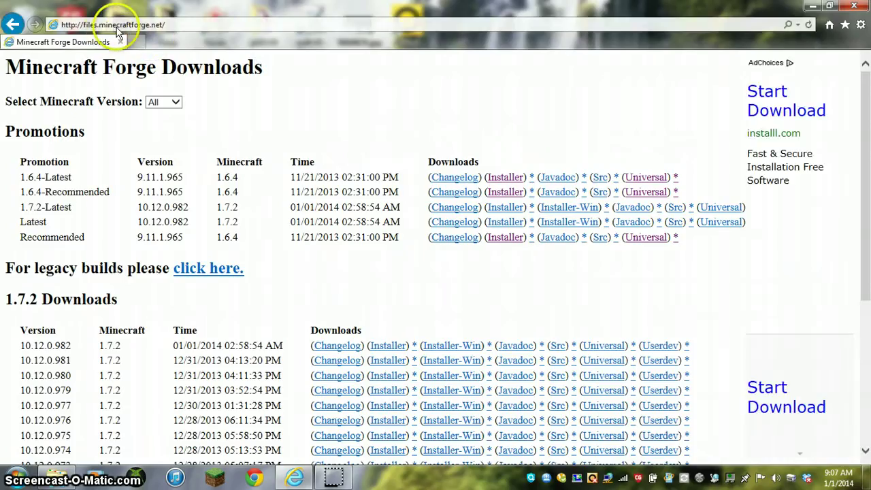
- Request the Universal download for 1.6.4-Recommended, reload the adf.ly page as needed, and skip its ad
left_click(42, 162)
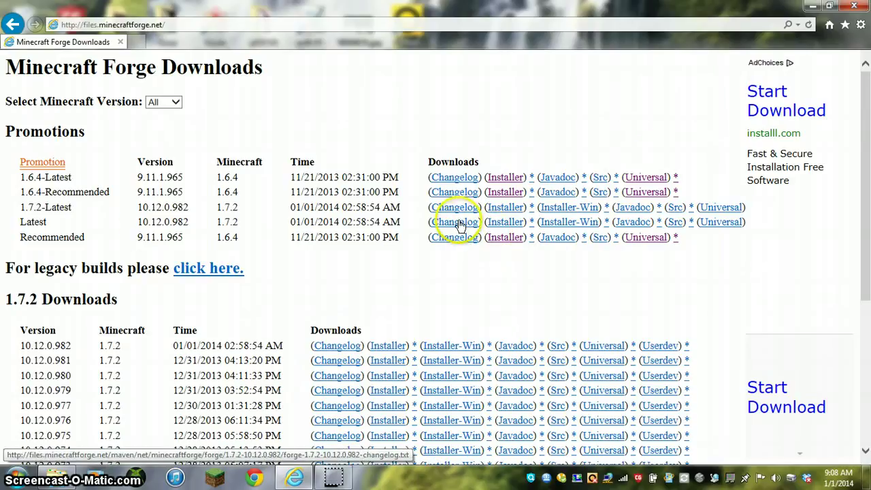
left_click(654, 192)
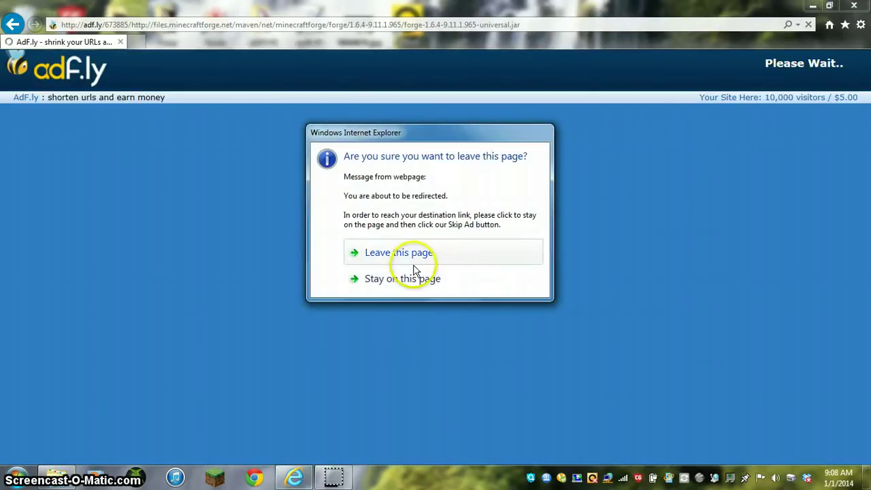
left_click(414, 266)
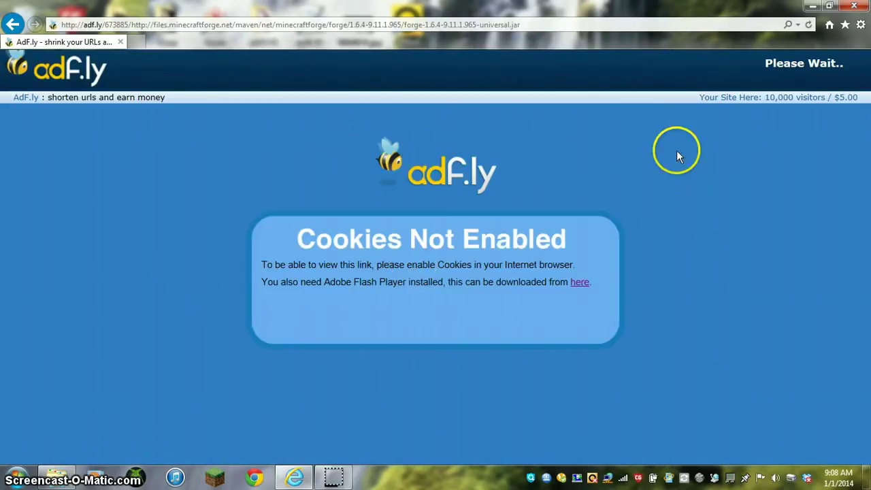
left_click(810, 25)
left_click(471, 279)
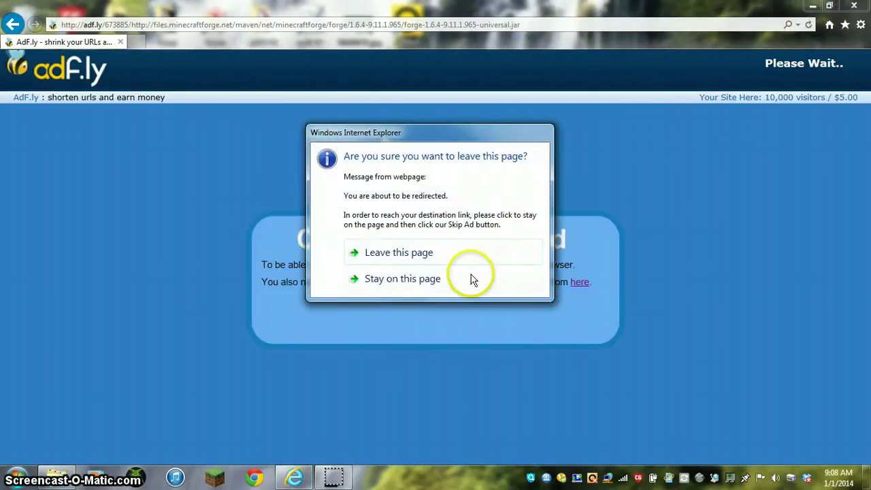
left_click(809, 25)
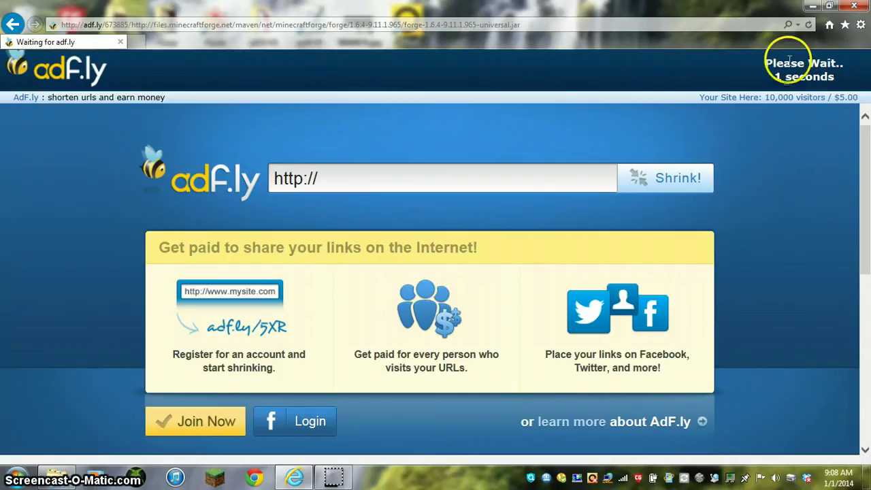
left_click(800, 79)
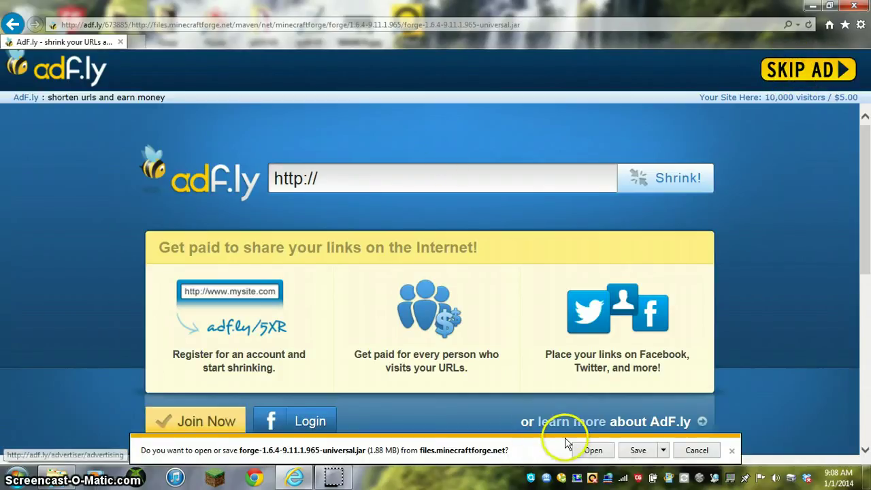
- Save forge-1.6.4-9.11.1.965-universal.jar to the Desktop
left_click(663, 449)
left_click(704, 434)
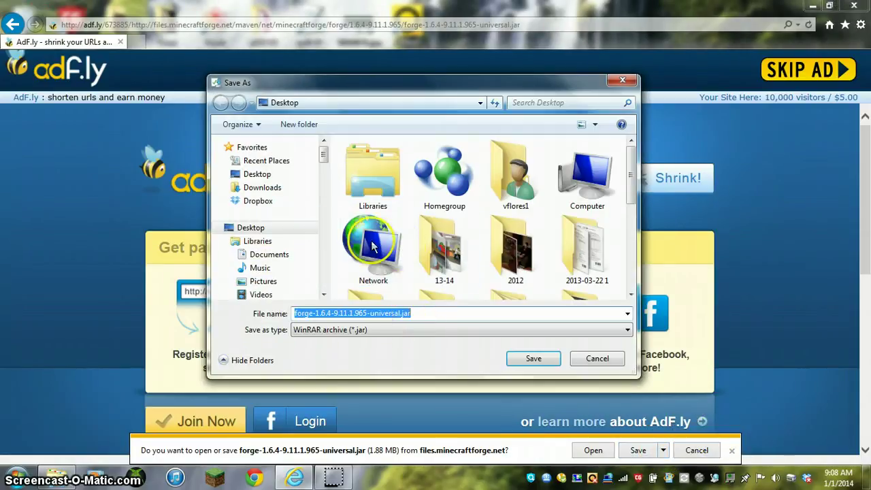
left_click(533, 358)
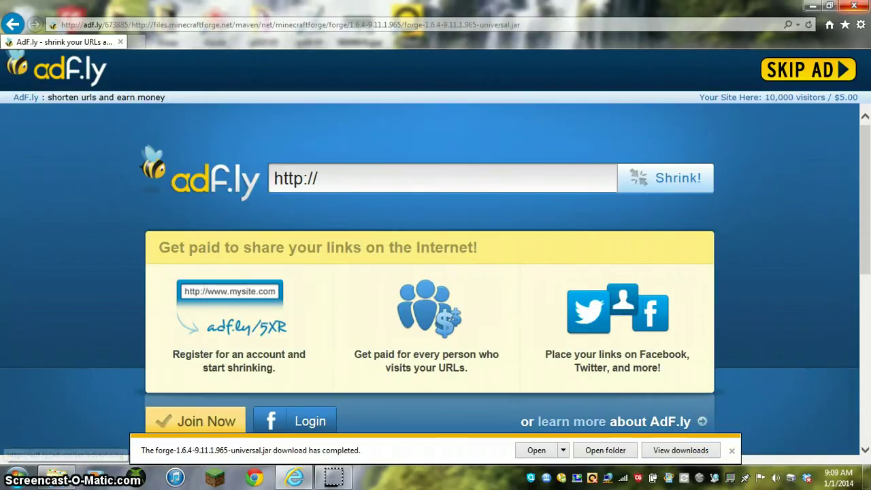
- Open the downloaded Forge jar in WinRAR beside the versions folder window and dismiss the license notice
left_click(869, 485)
left_click_drag(456, 42, 792, 218)
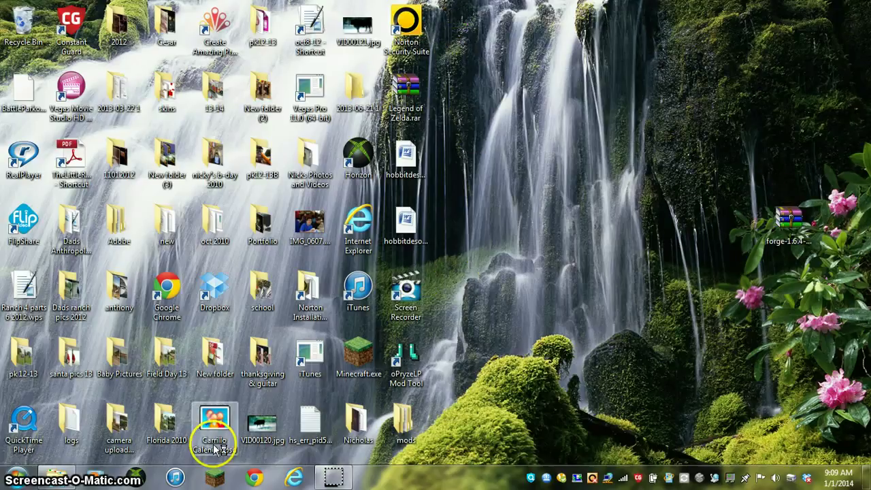
key("super+d")
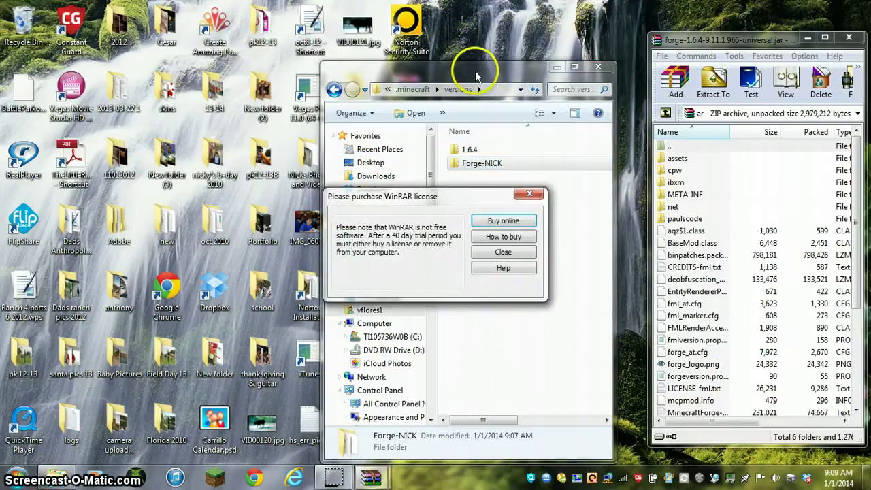
left_click_drag(476, 72, 337, 49)
left_click(525, 199)
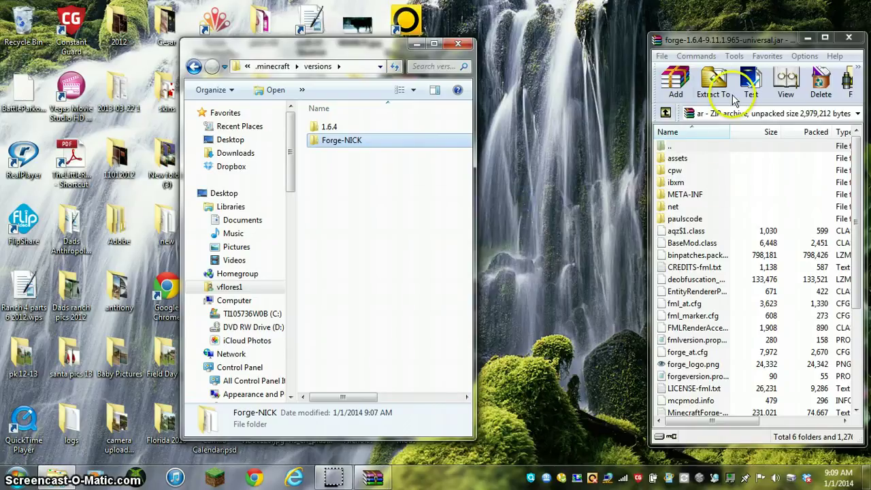
- Extract version.json from the Forge archive to the desktop
left_click_drag(856, 211, 843, 310)
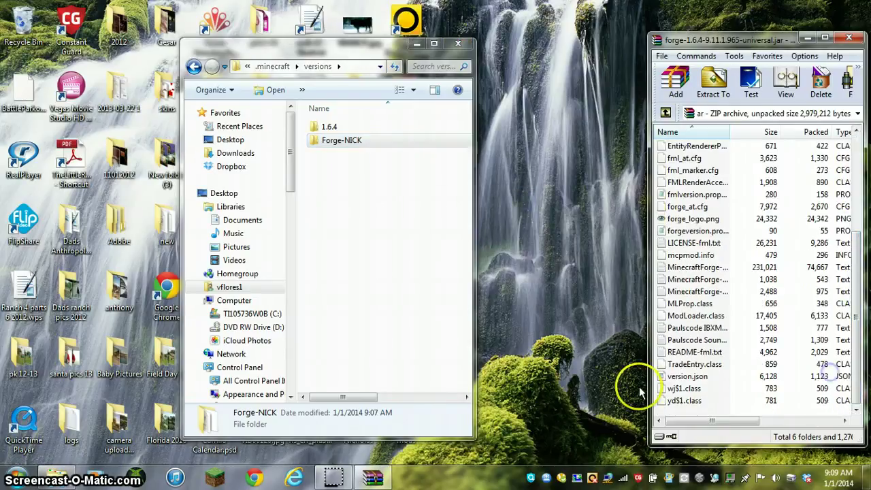
left_click(671, 376)
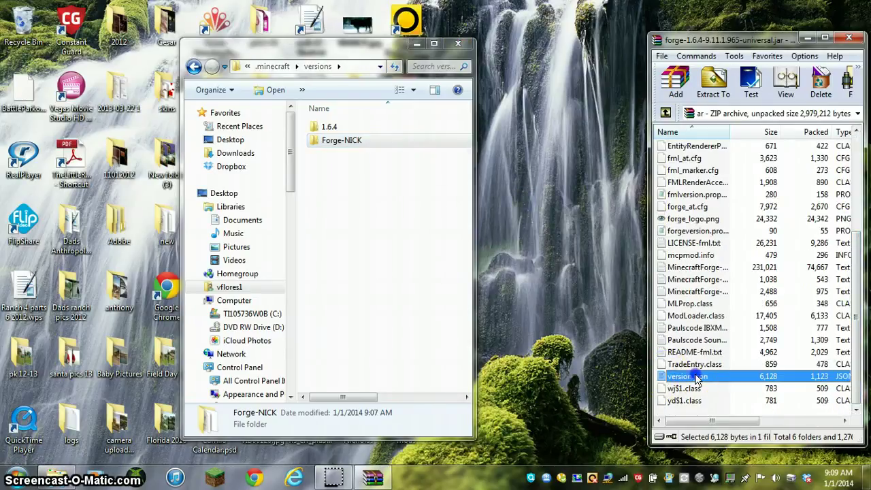
left_click_drag(697, 378, 552, 323)
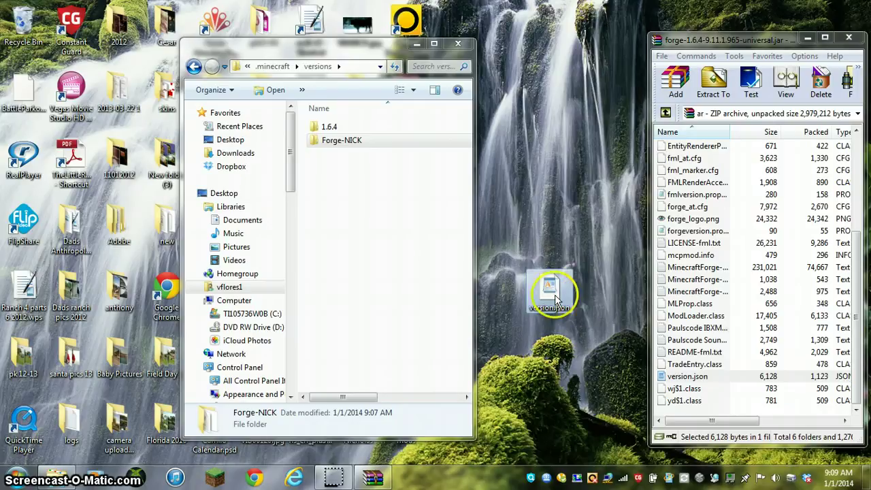
- In the Forge-NICK folder, replace 1.6.4.json with version.json, moving the original file out to the desktop
left_click_drag(535, 287, 402, 215)
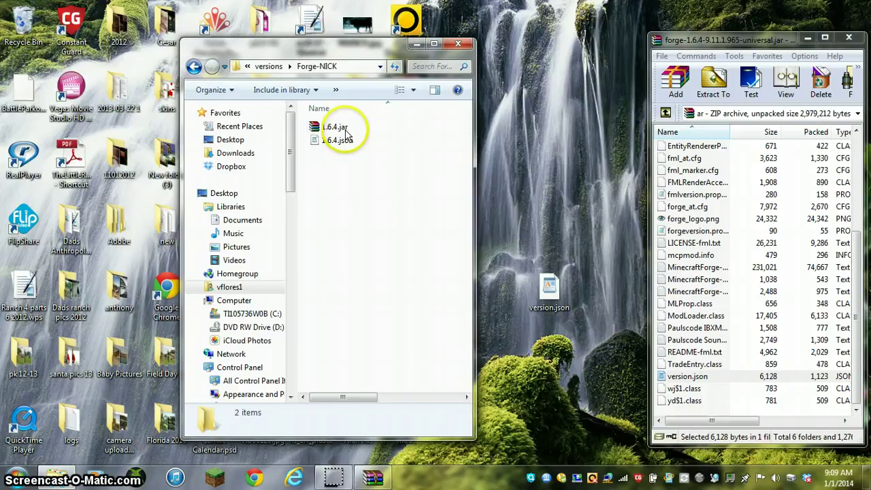
left_click_drag(344, 142, 555, 212)
left_click_drag(550, 286, 383, 239)
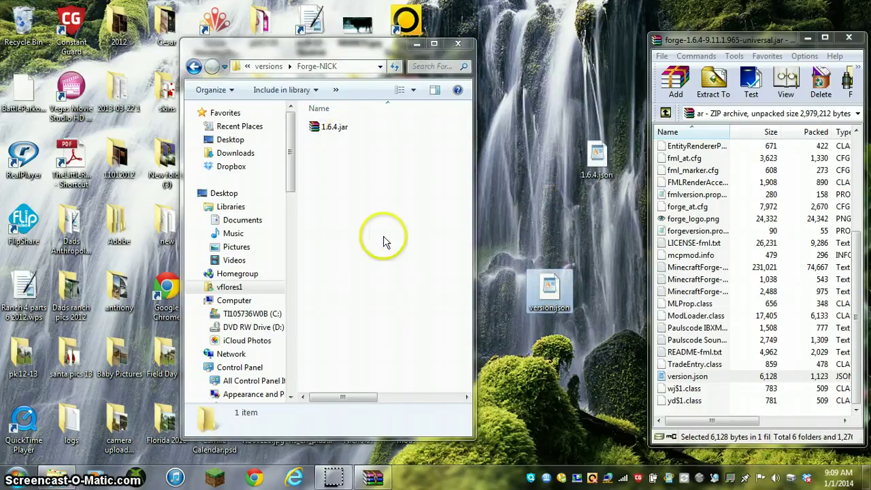
- Rename both 1.6.4.jar and version.json to Forge-NICK, keeping their file extensions
left_click_drag(390, 193, 327, 126)
right_click(326, 126)
left_click(361, 300)
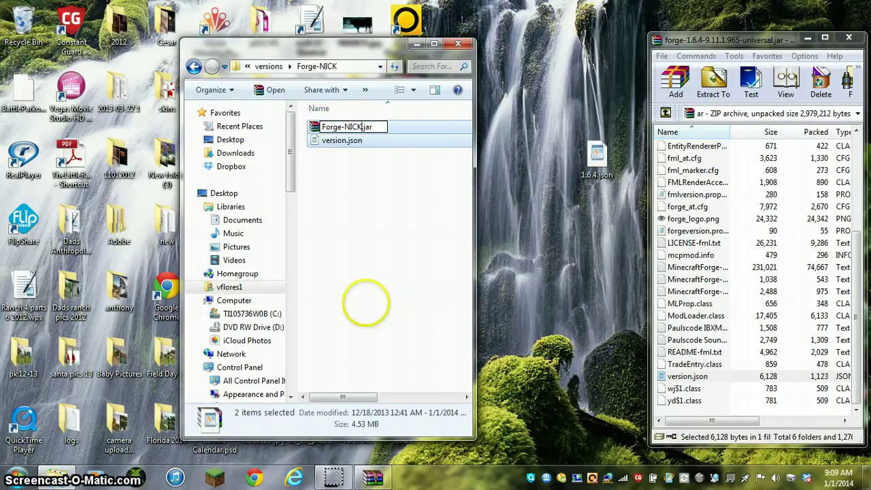
type("Forge-NICK")
key("Return")
left_click(392, 163)
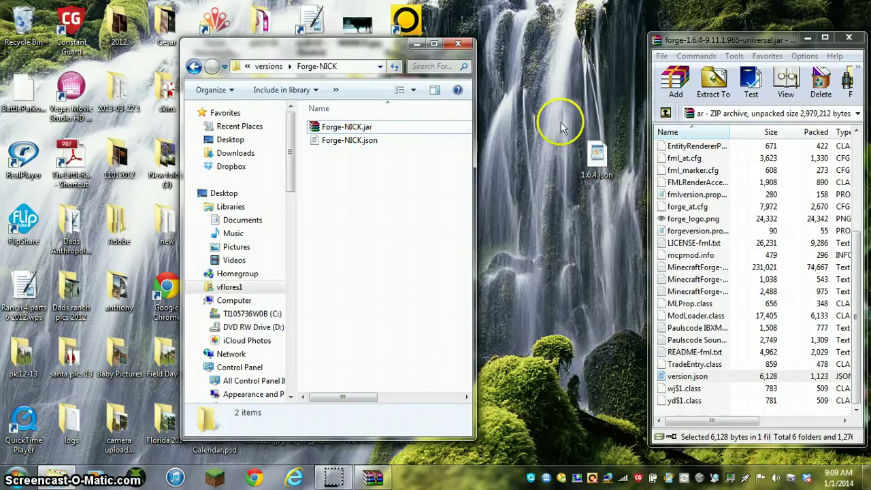
- Open Forge-NICK.json, change the "id" value near the end of the file to Forge-NICK, and close it with the changes saved
left_click_drag(608, 165, 394, 146)
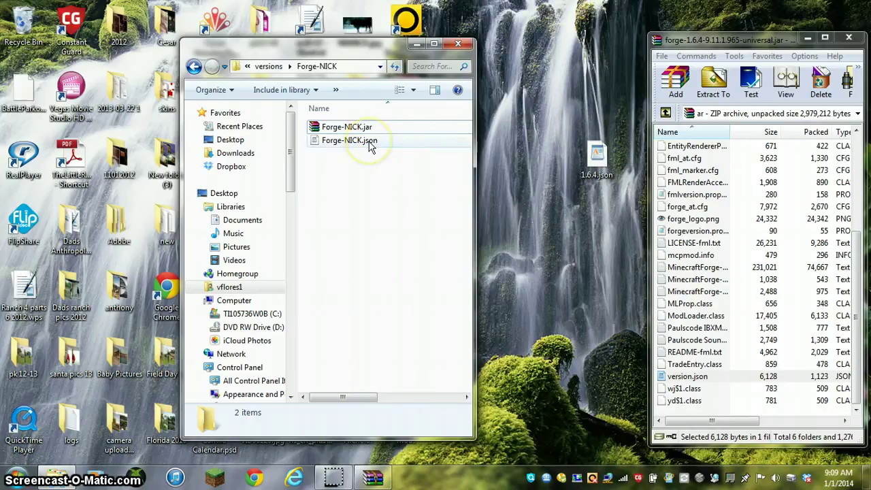
left_click(371, 144)
double_click(371, 143)
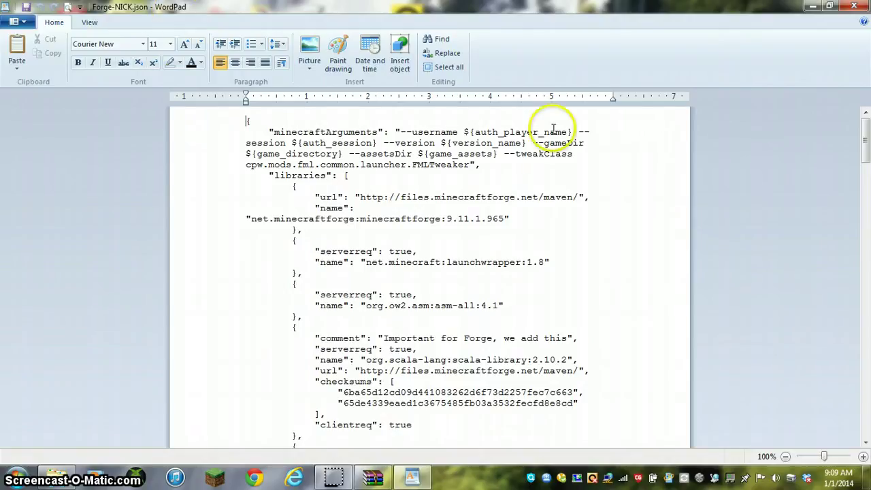
left_click_drag(865, 143, 863, 436)
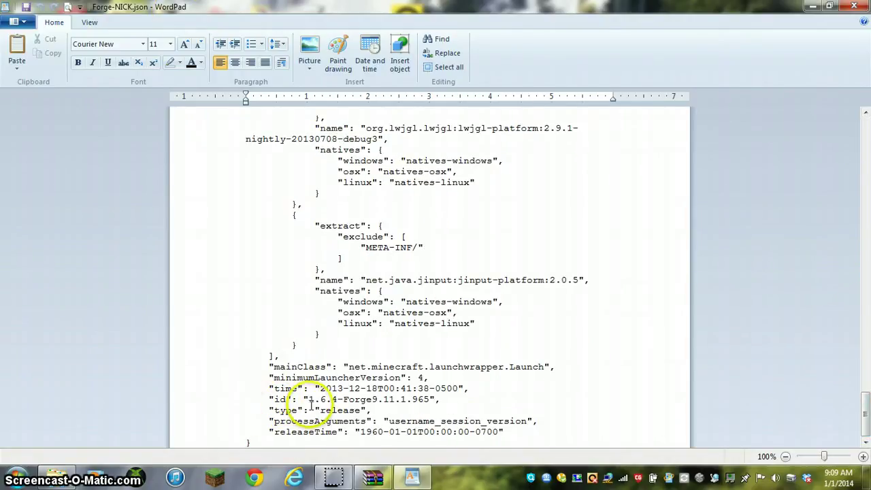
left_click_drag(309, 399, 428, 399)
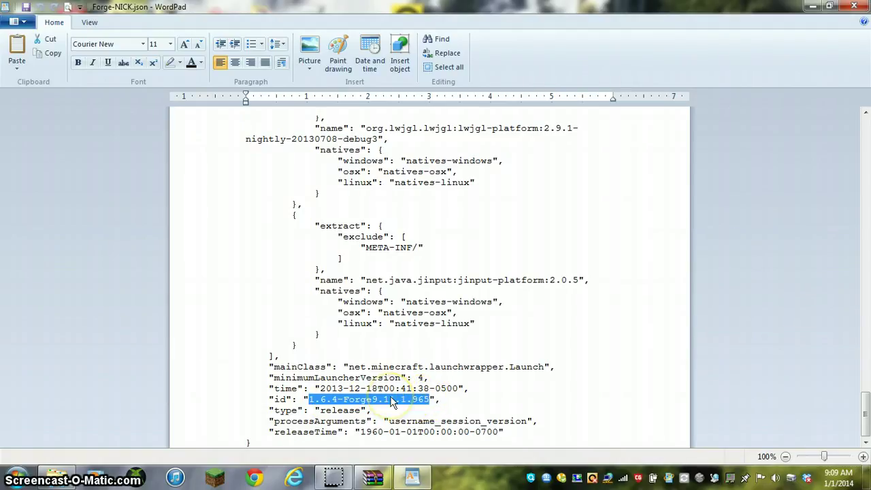
key("BackSpace")
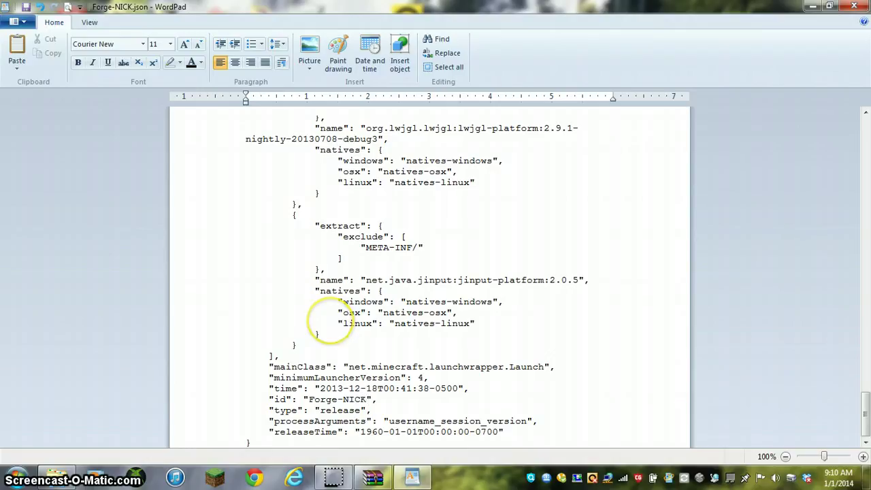
left_click(854, 6)
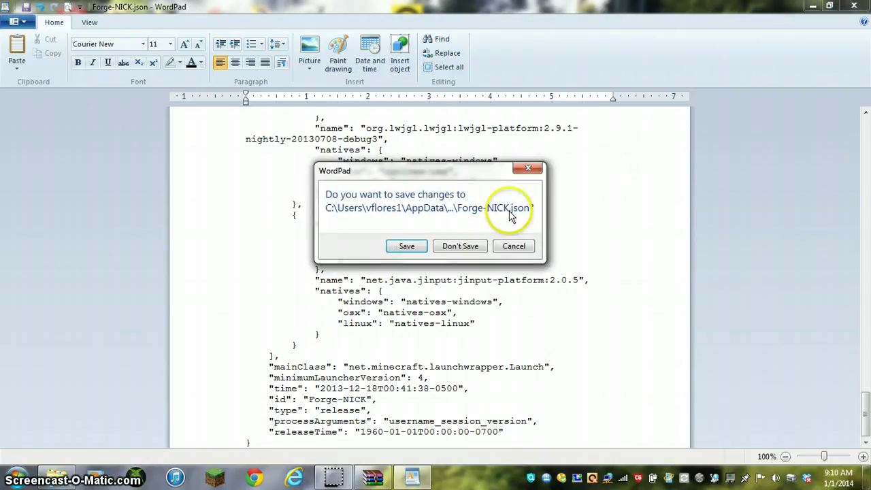
left_click(399, 245)
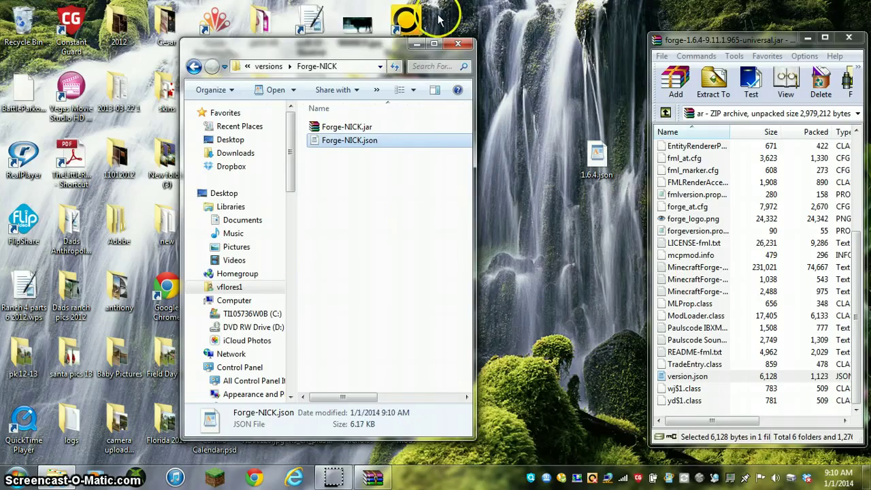
- Close the Forge-NICK folder and the Forge archive, and start the Minecraft launcher
left_click(399, 206)
left_click(457, 44)
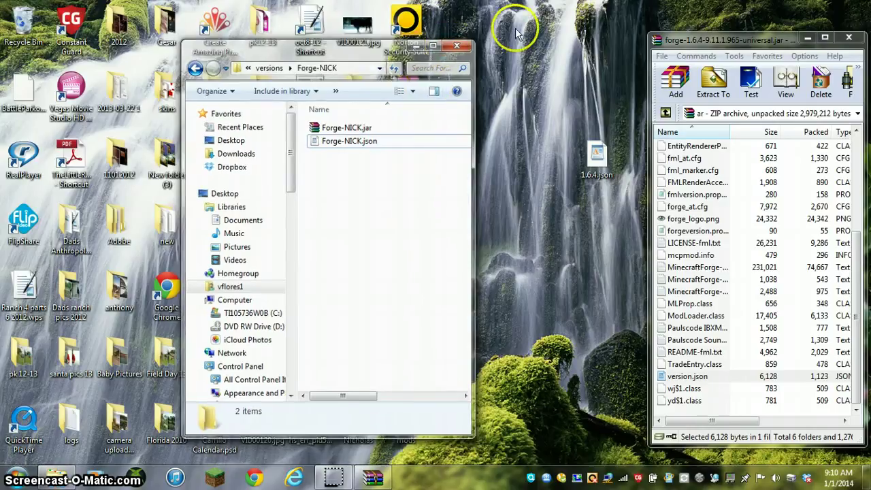
left_click(849, 37)
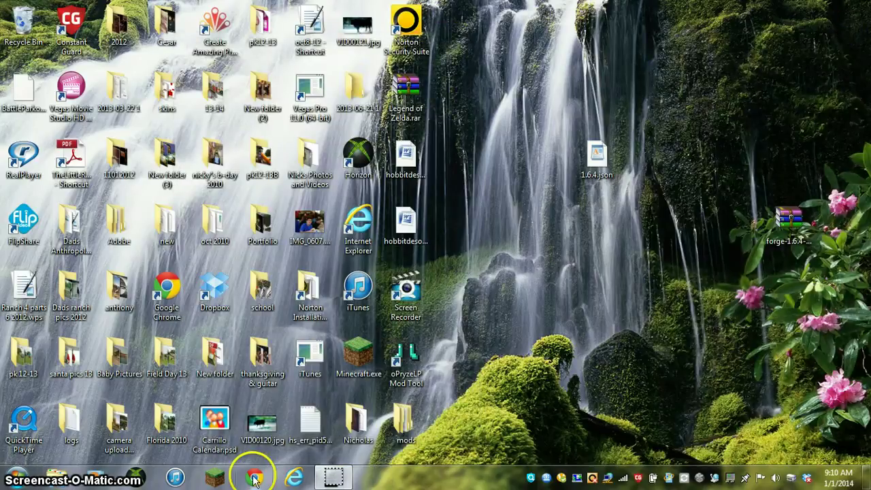
left_click(227, 482)
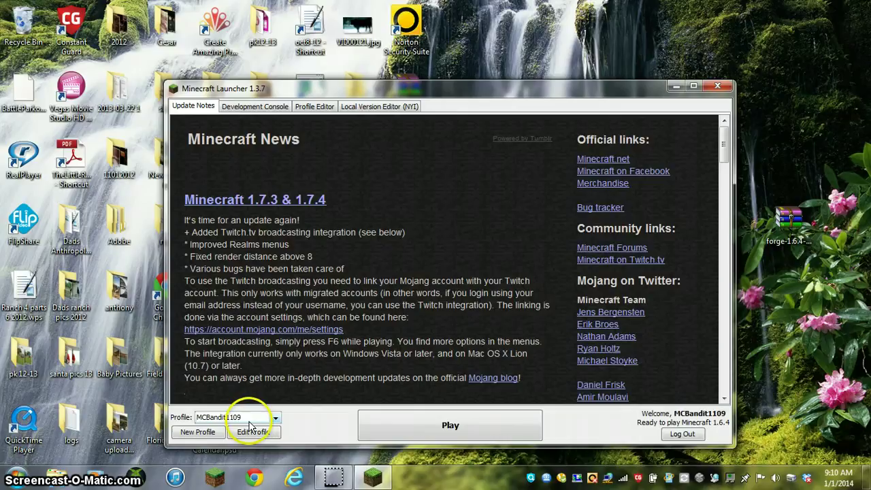
- Start a new launcher profile, removing "Copy of" from its name and adding the suffix -mods
left_click(210, 435)
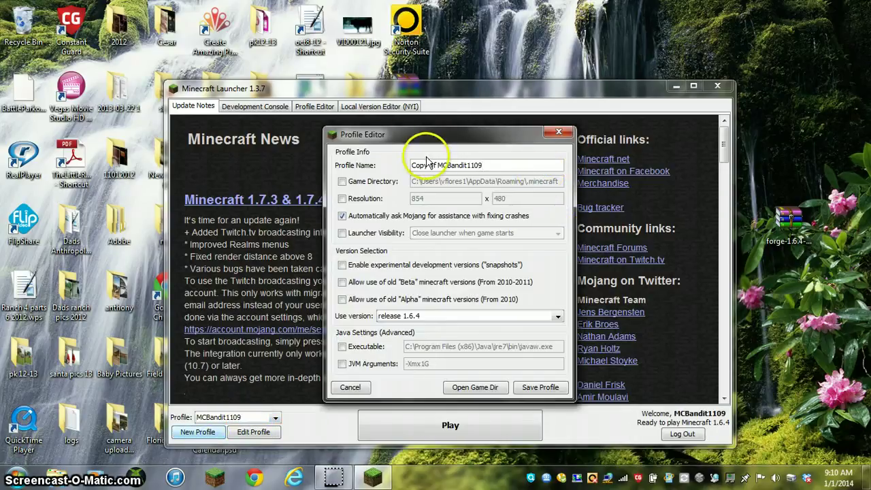
left_click(427, 166)
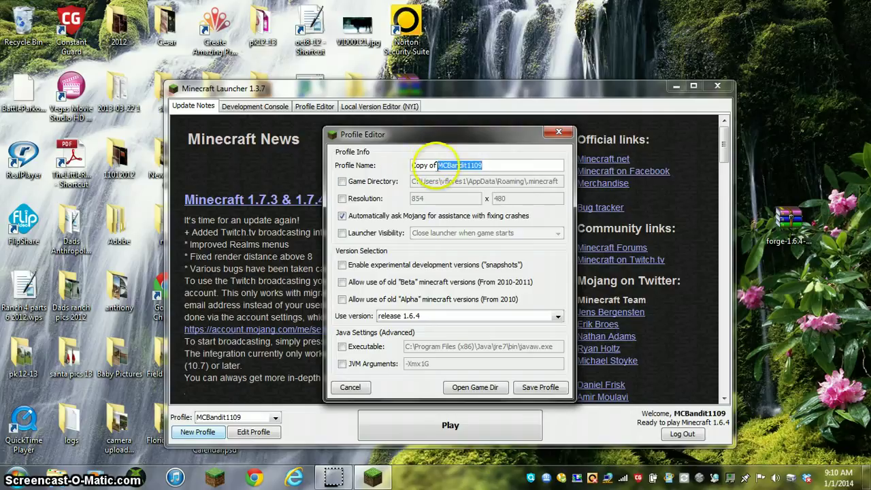
double_click(441, 165)
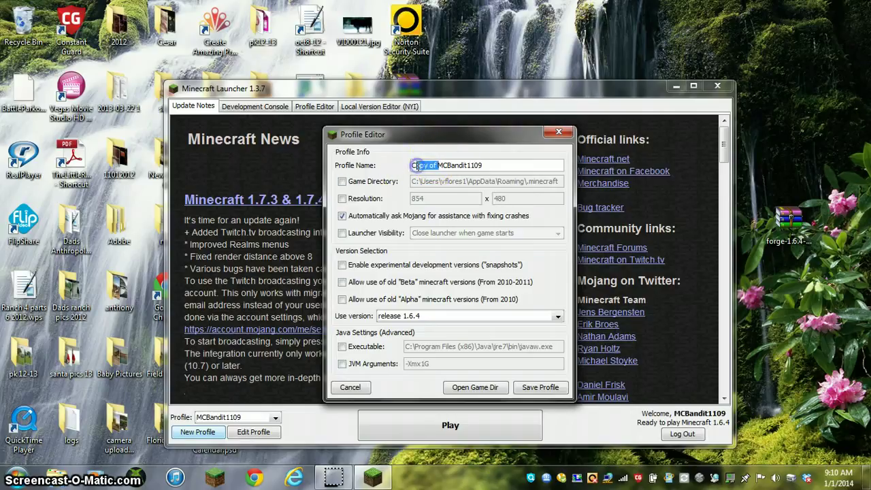
left_click(479, 160)
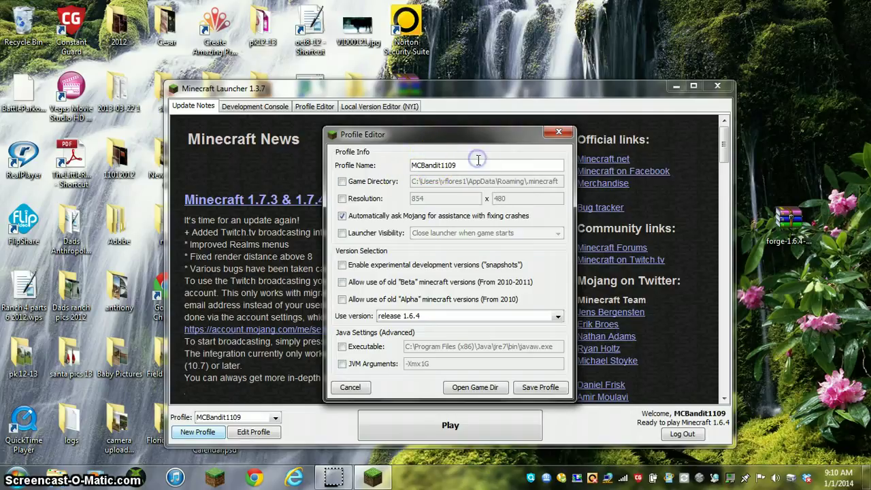
type("-mods")
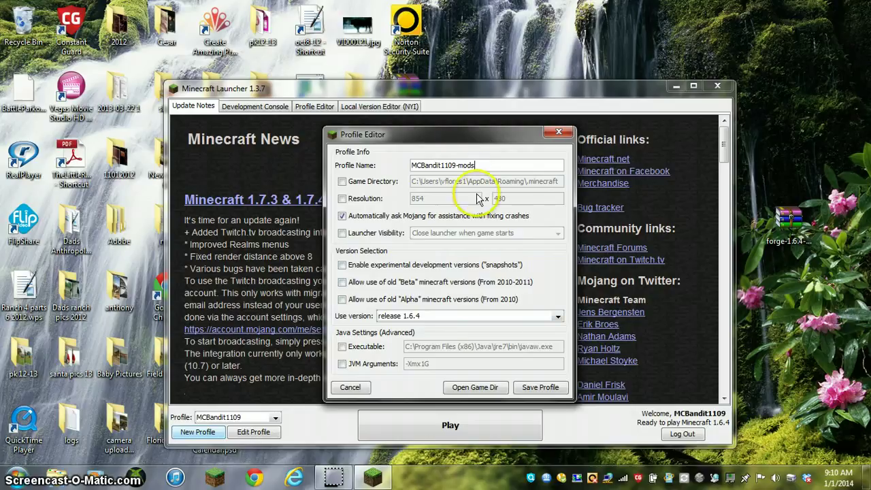
- Set the new profile's version to release Forge-NICK and save the profile
left_click(392, 316)
left_click_drag(557, 355, 558, 403)
left_click(422, 400)
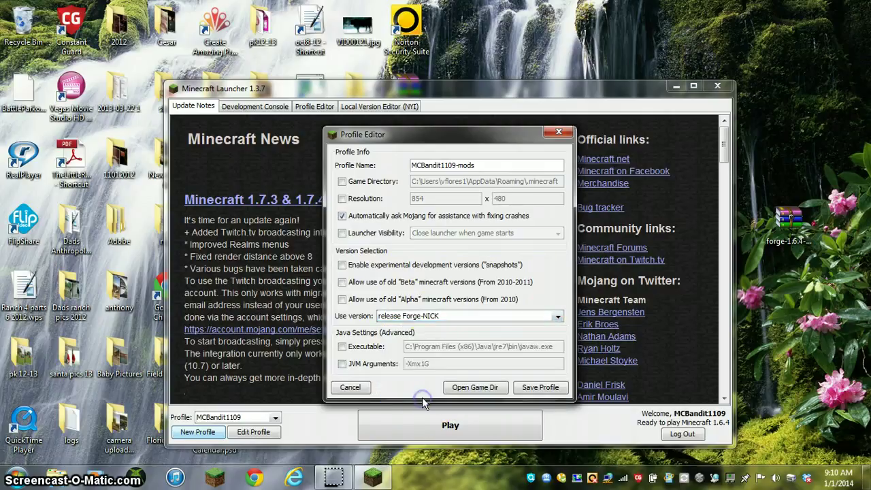
left_click(549, 387)
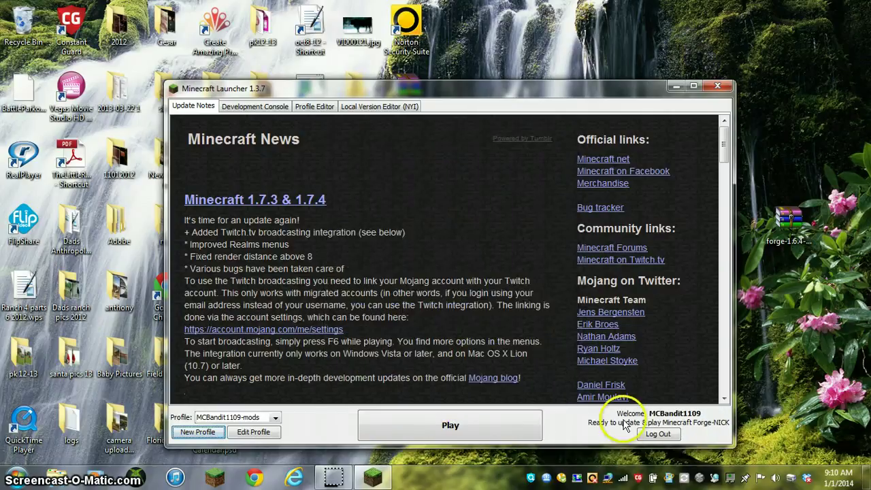
- Try to launch the game with the new profile and examine the library download log in the development console
left_click(508, 438)
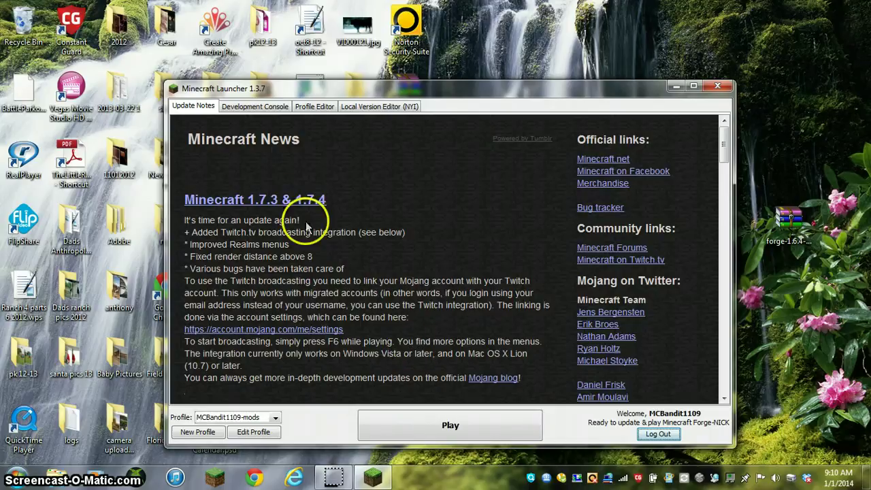
left_click(241, 109)
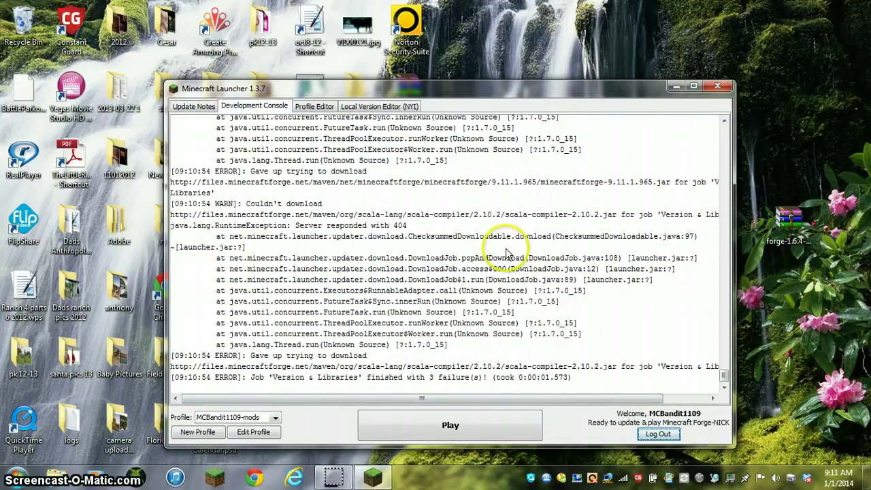
left_click_drag(474, 215, 490, 215)
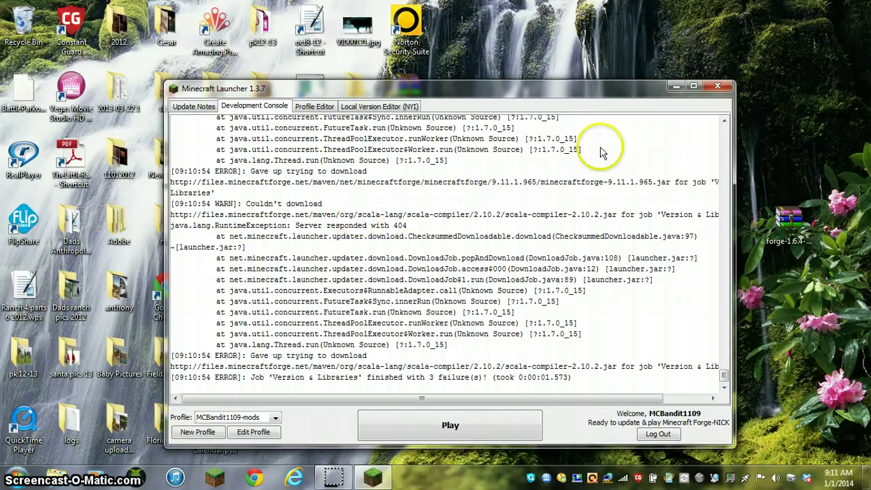
- Close the Minecraft launcher and switch to Internet Explorer
left_click(718, 86)
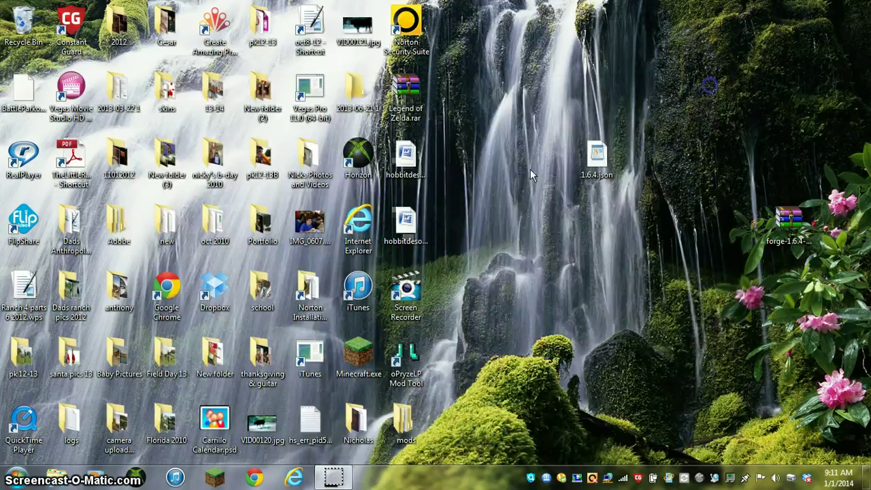
left_click(295, 480)
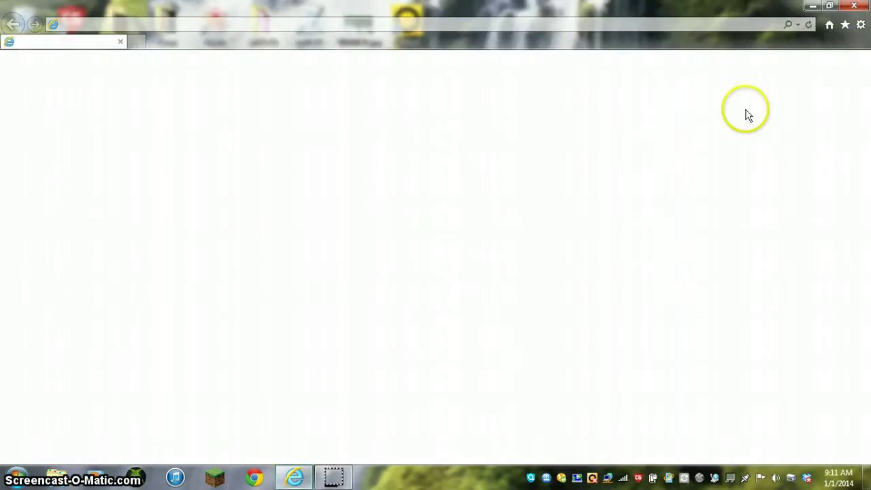
left_click(846, 26)
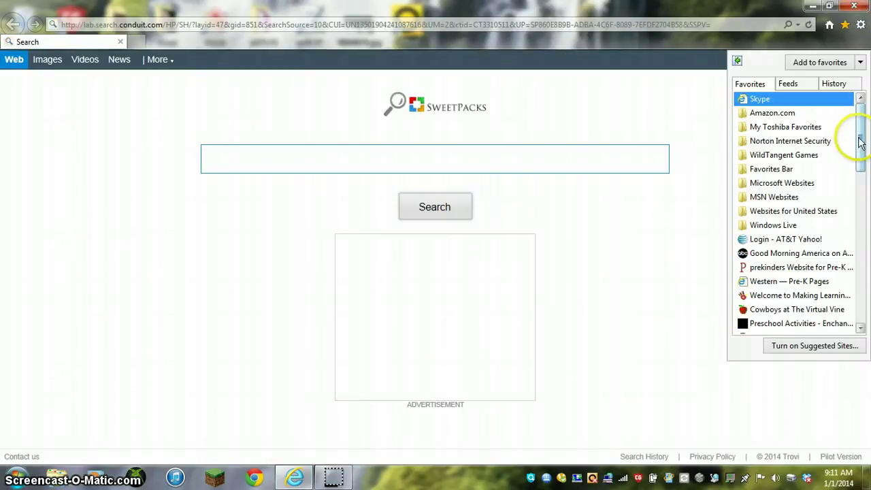
left_click_drag(862, 141, 865, 359)
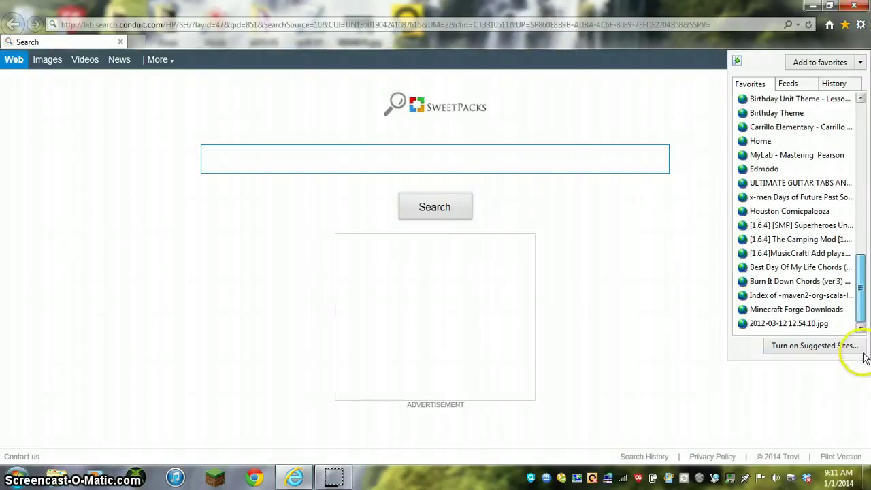
left_click(804, 325)
left_click(846, 26)
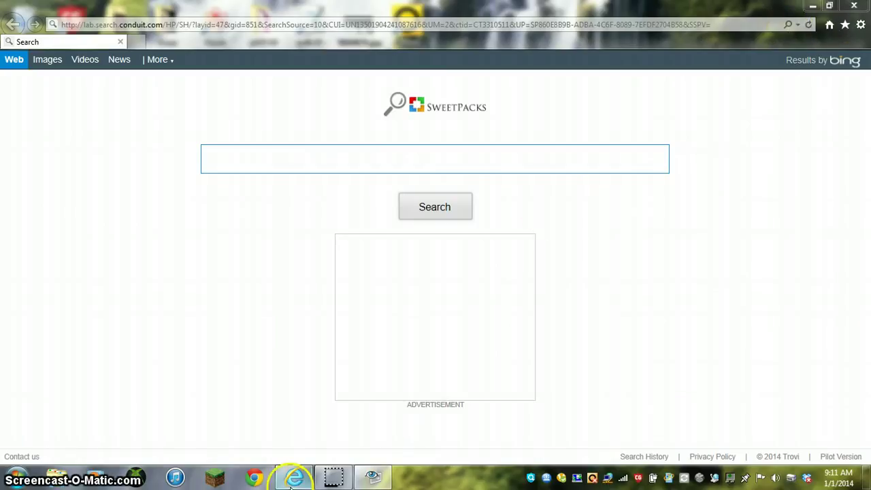
right_click(374, 476)
left_click(375, 444)
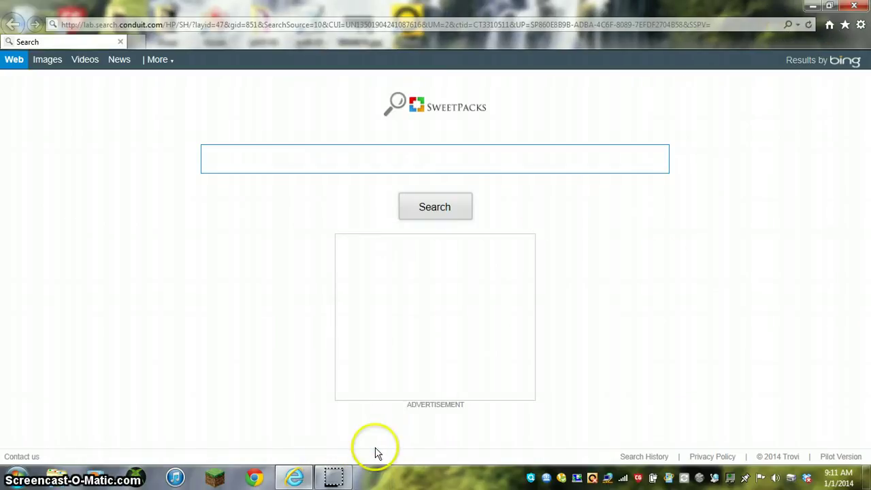
- Open the bookmarked Maven index page for org/scala-lang from the favorites
left_click(846, 26)
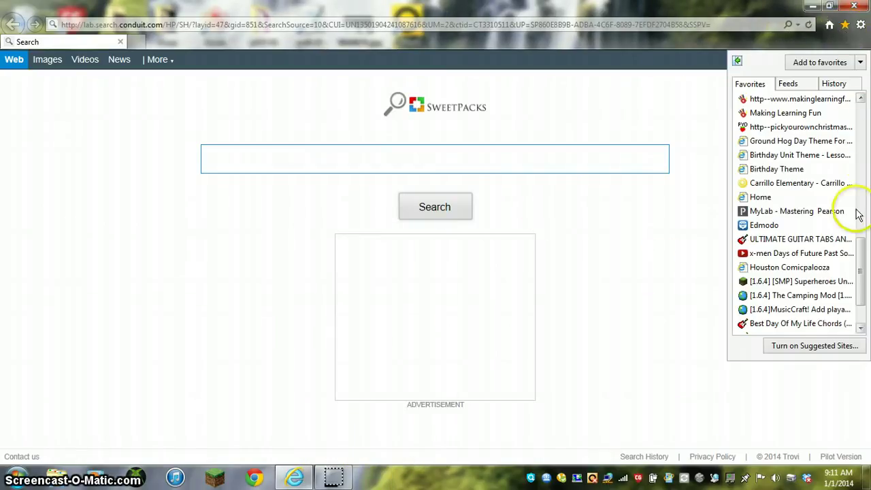
scroll(851, 310, "down", 2)
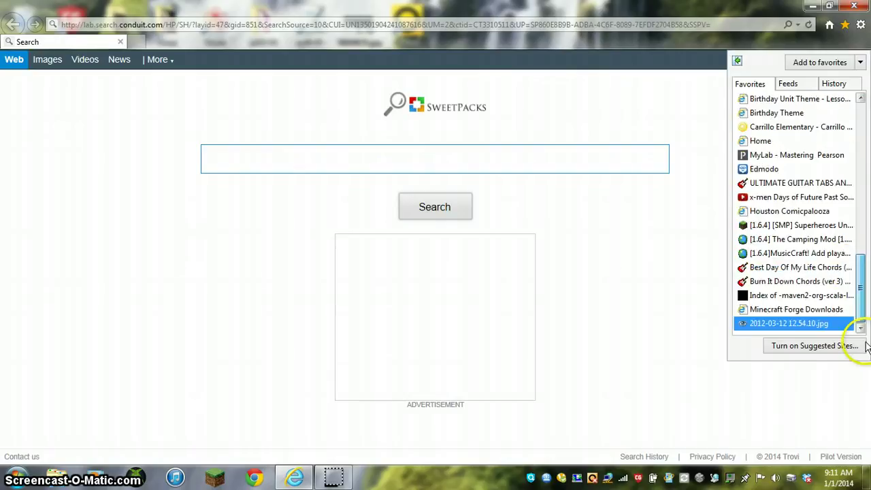
left_click(823, 296)
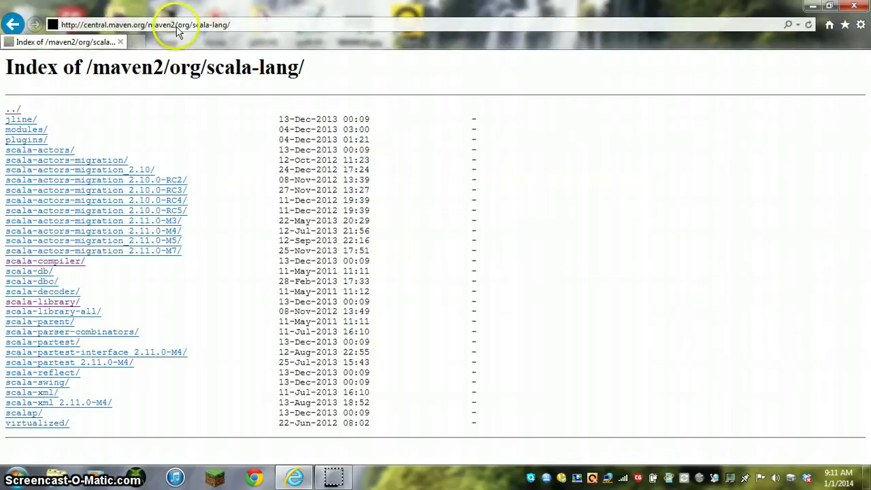
- Download scala-library-2.10.2.jar from the 2.10.2 folder of scala-library to the desktop
left_click(54, 303)
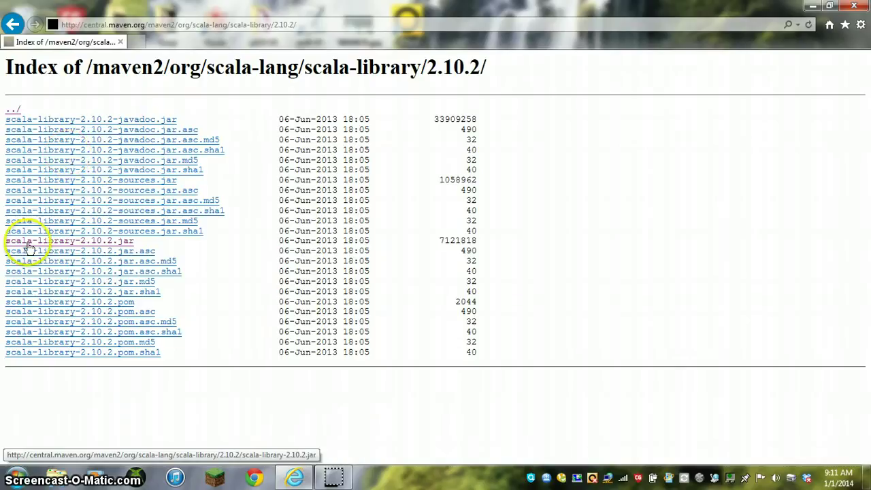
left_click(68, 242)
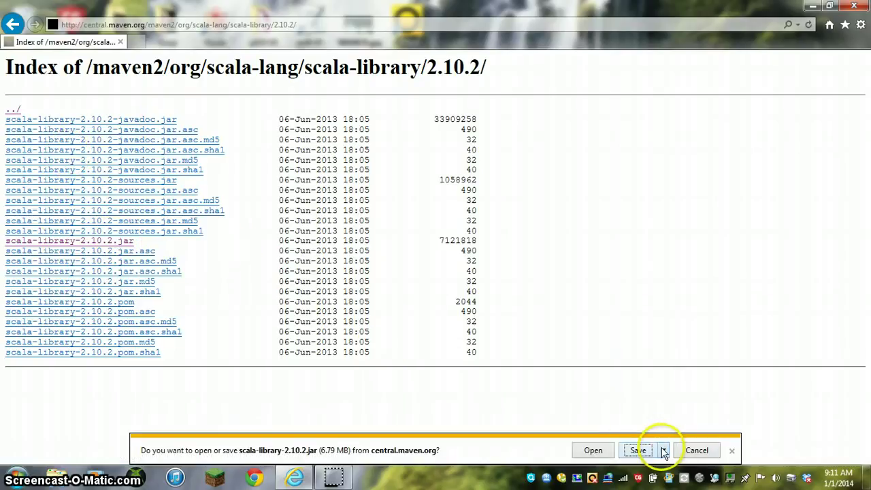
left_click(664, 450)
left_click(694, 383)
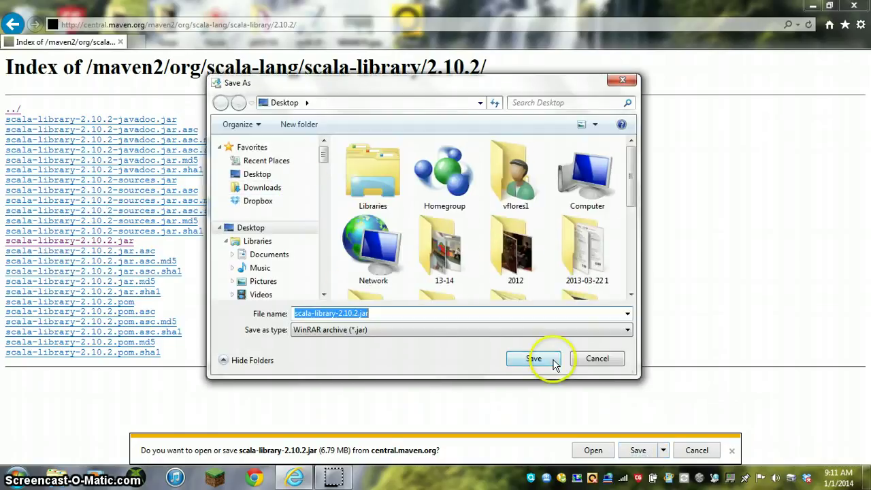
left_click(553, 362)
left_click(732, 451)
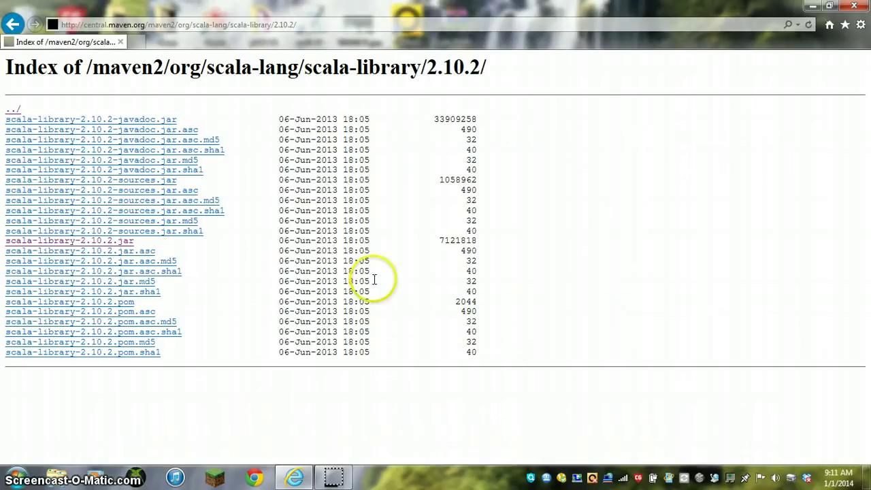
- Download scala-compiler-2.10.2.jar from the 2.10.2 folder of scala-compiler in the Maven index to the desktop
left_click(15, 110)
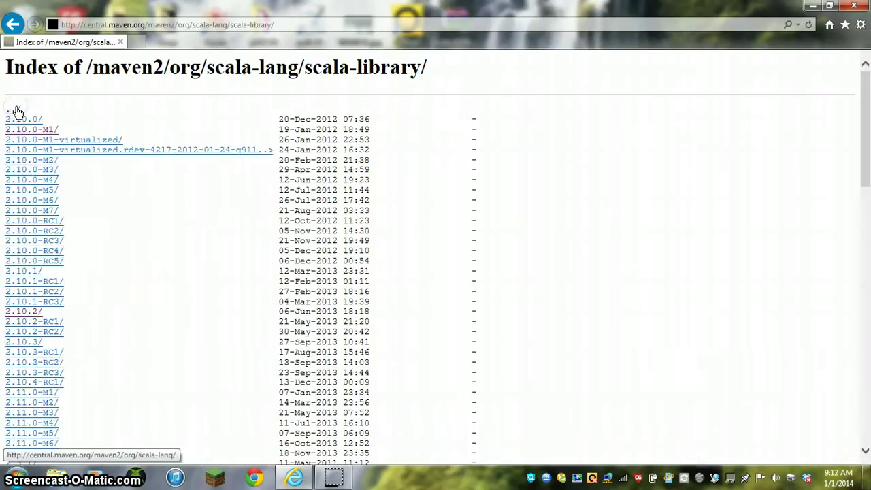
left_click(15, 110)
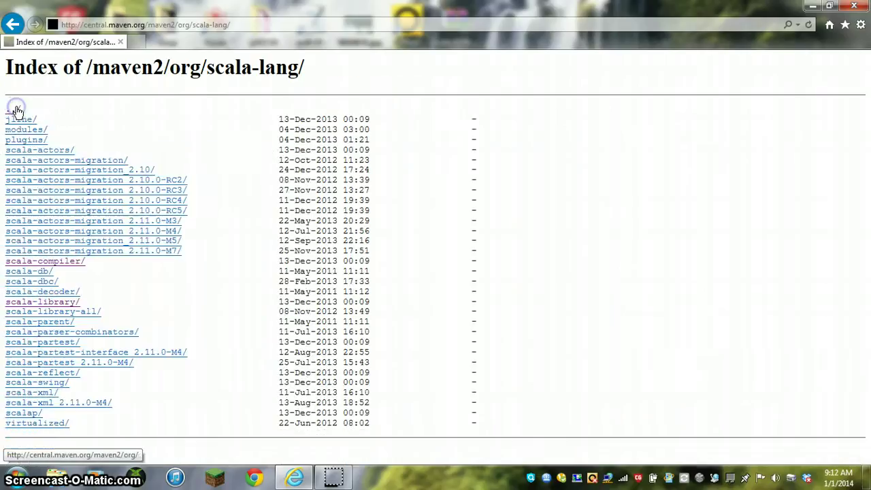
left_click(64, 270)
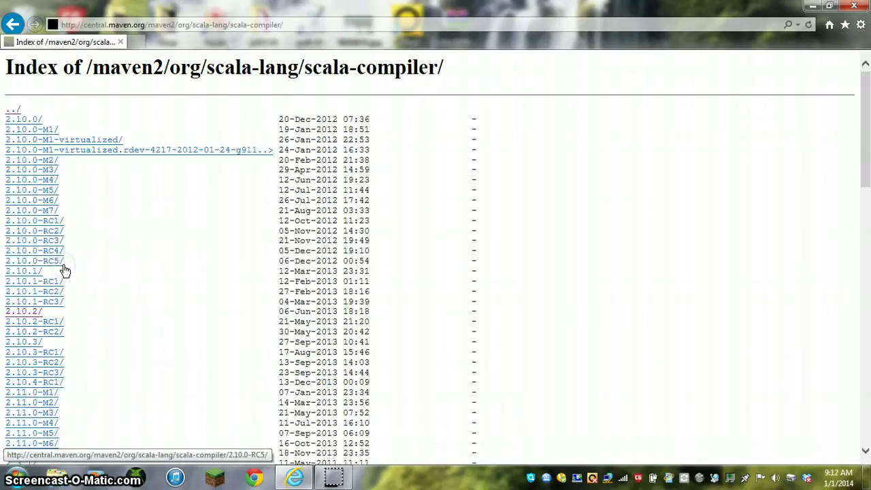
left_click(17, 312)
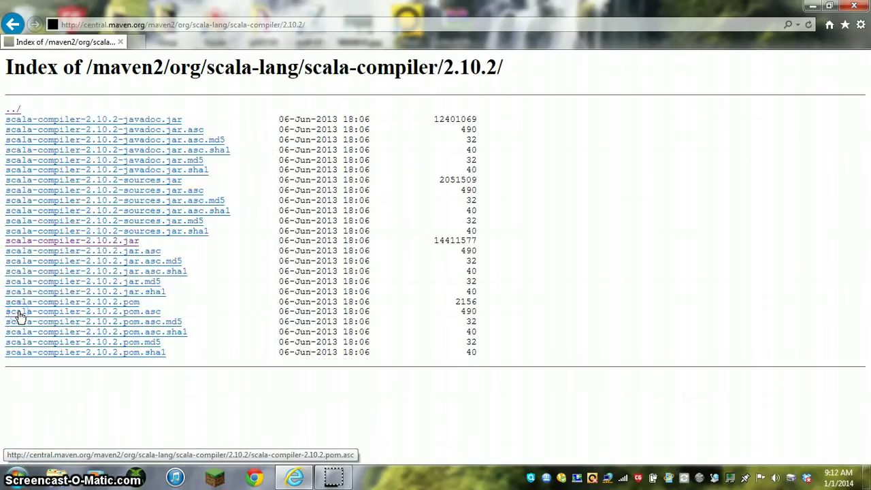
left_click(92, 241)
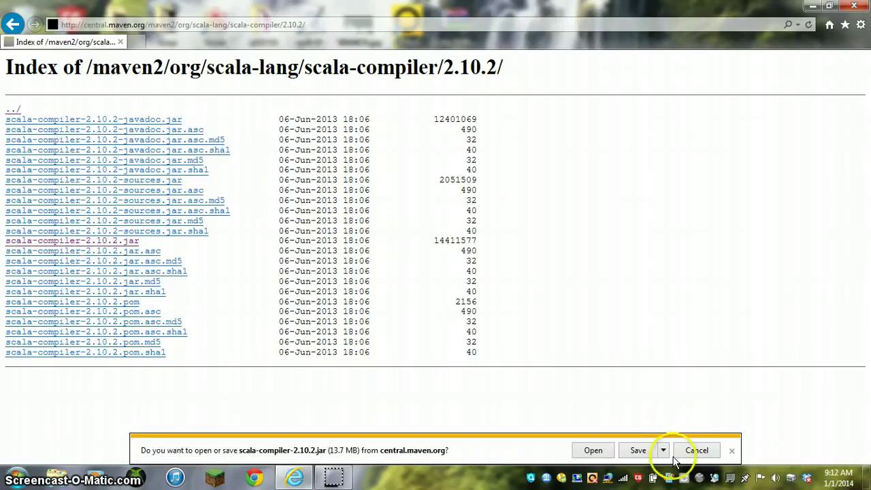
left_click(664, 452)
left_click(714, 439)
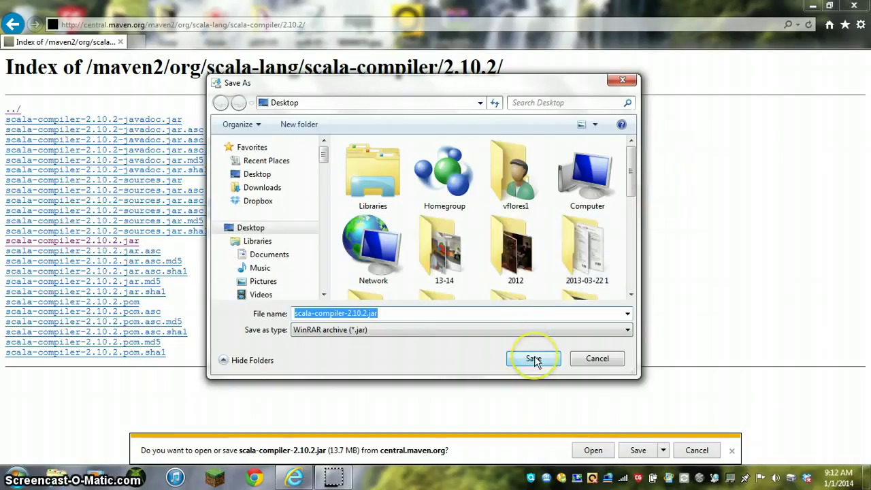
left_click(535, 361)
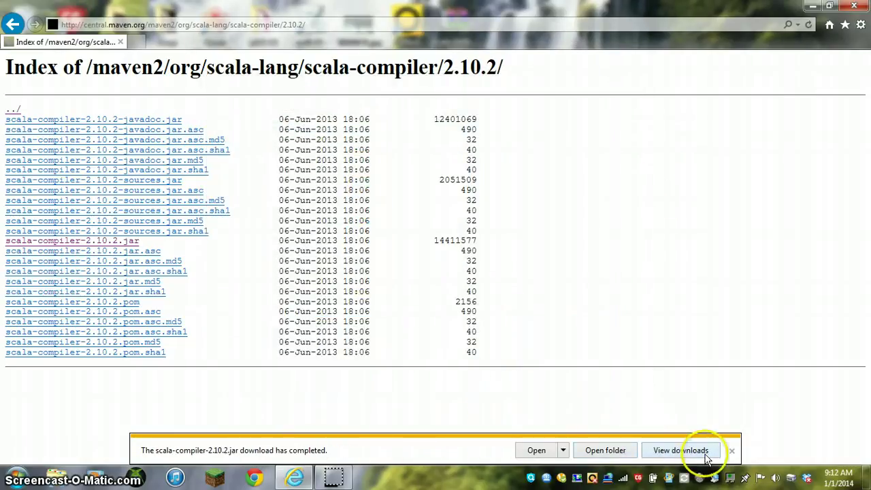
left_click(732, 451)
- Show the desktop and move the scala-compiler and scala-library jar files to the free area below the forge-1.6.4 jar
key("super+d")
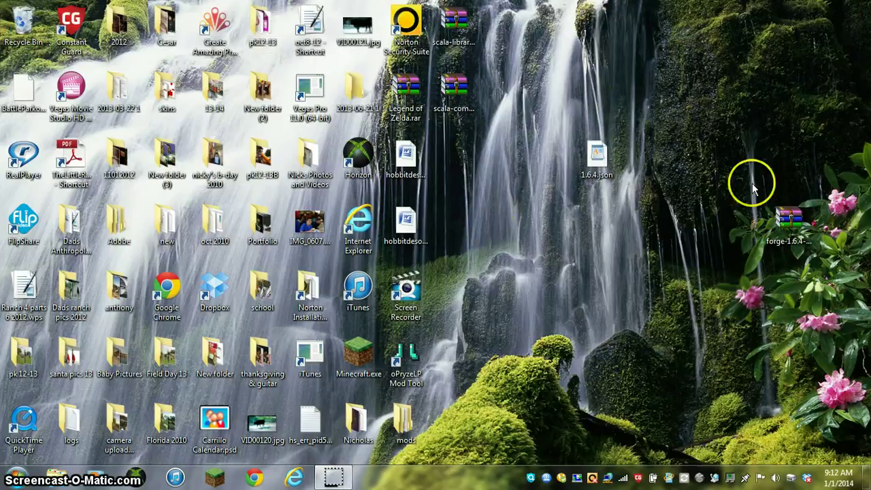
left_click_drag(456, 85, 777, 290)
left_click_drag(454, 27, 694, 294)
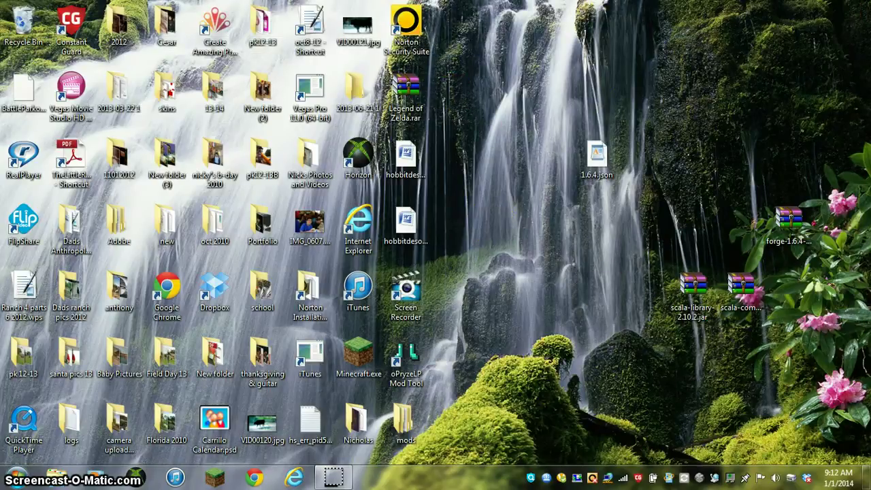
- Open the libraries folder inside .minecraft, reached through the %appdata% Roaming folder
left_click(17, 476)
type("%appdata%")
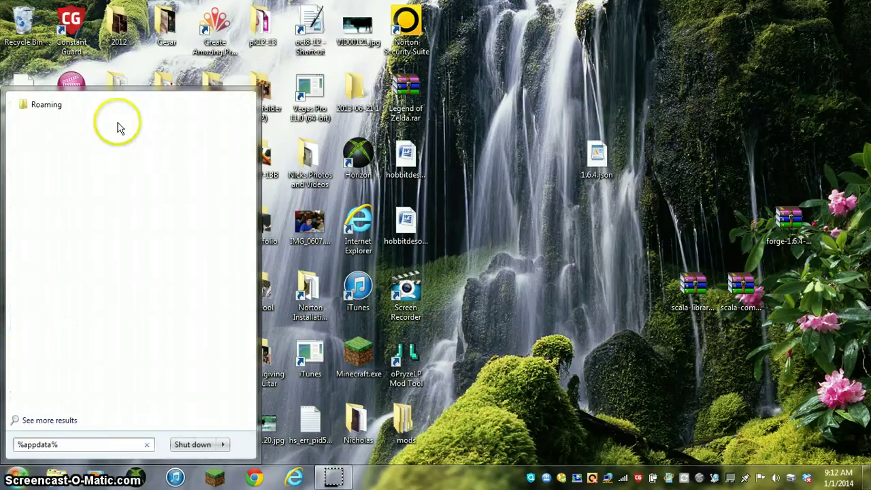
left_click(130, 104)
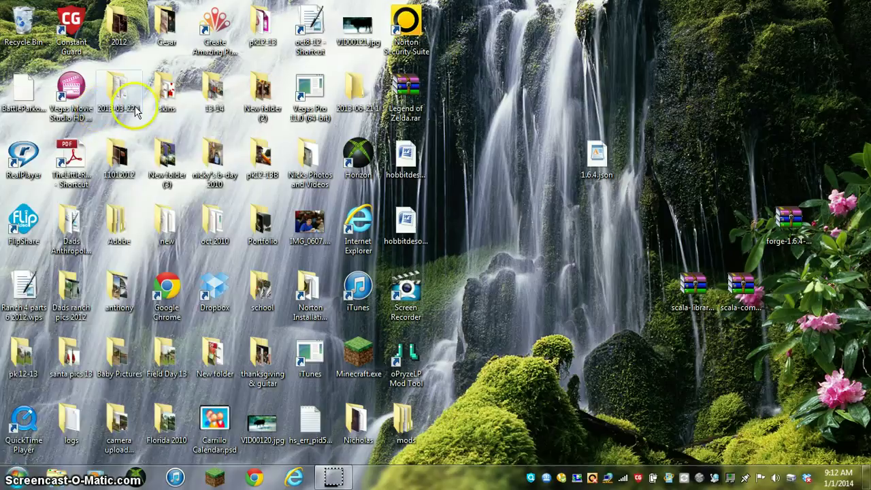
double_click(373, 132)
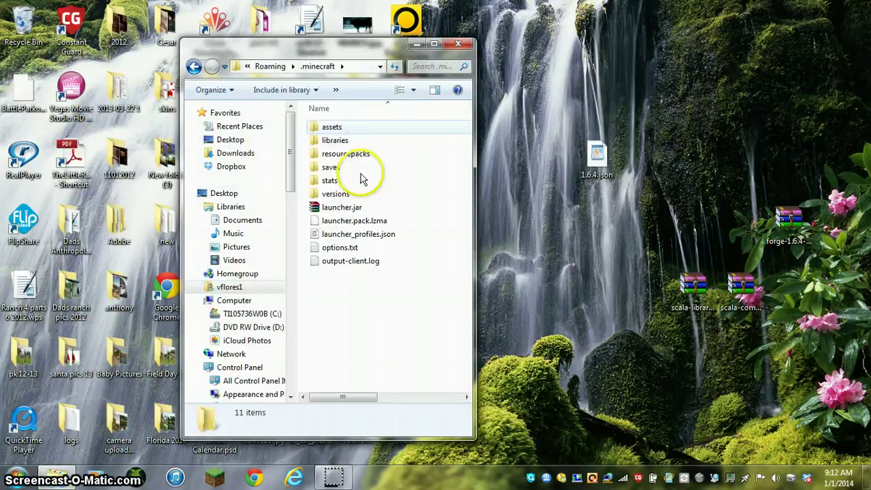
double_click(348, 142)
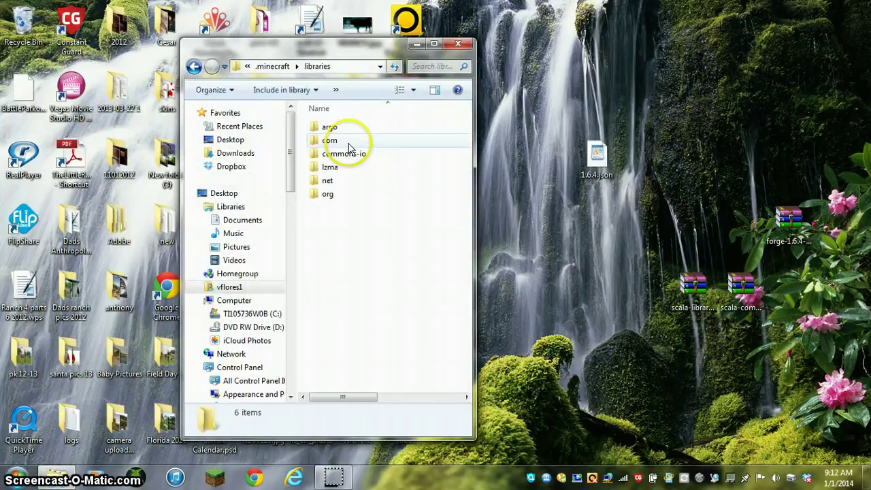
- Move forge-1.6.4-9.11.1.965-universal.jar from the desktop into the 9.11.1.965 folder under net, minecraftforge, minecraftforge
left_click(353, 184)
double_click(353, 184)
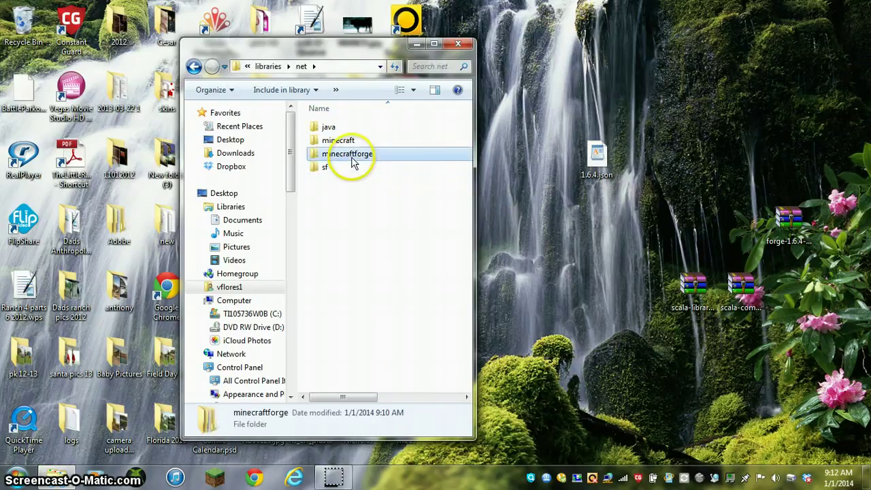
double_click(351, 156)
left_click(339, 129)
double_click(339, 130)
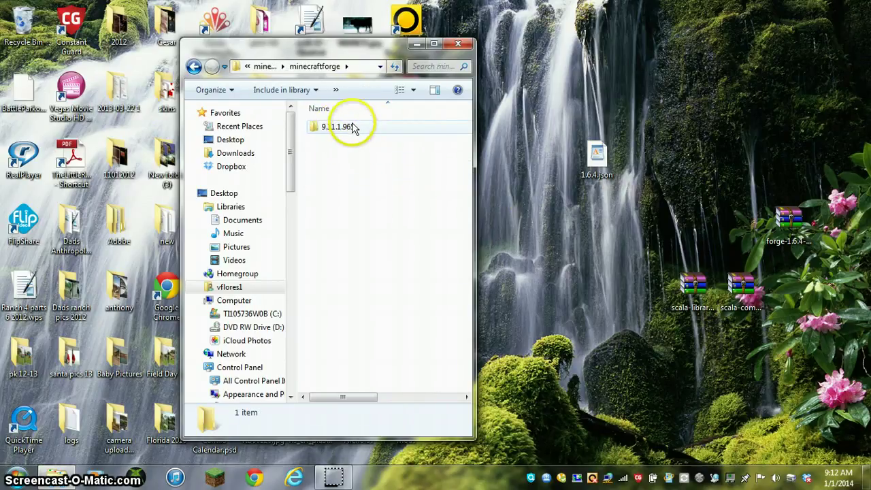
double_click(345, 132)
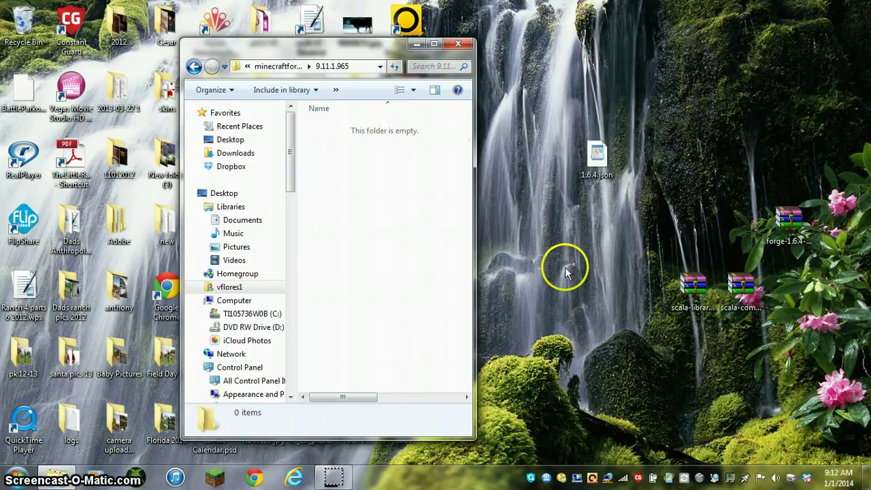
left_click(791, 219)
left_click_drag(610, 244, 373, 178)
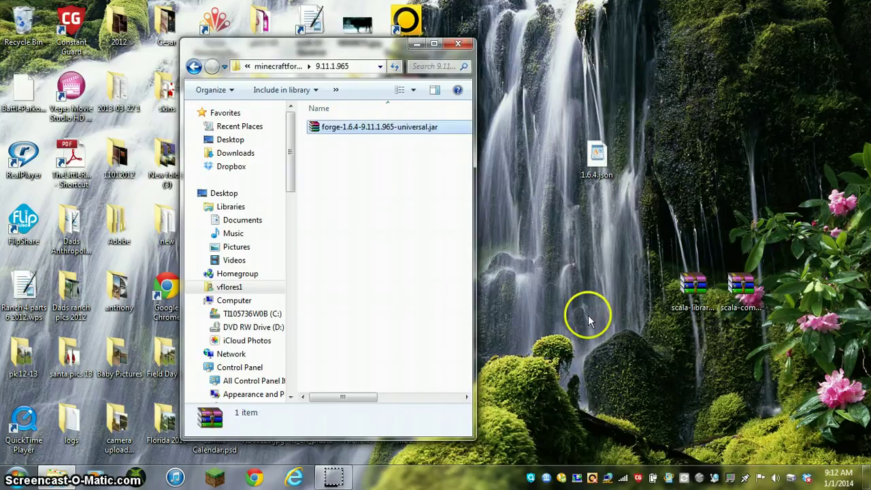
- Rename the Forge universal jar in the 9.11.1.965 folder as minecraftforge-9.11.1.965.jar
left_click(346, 128)
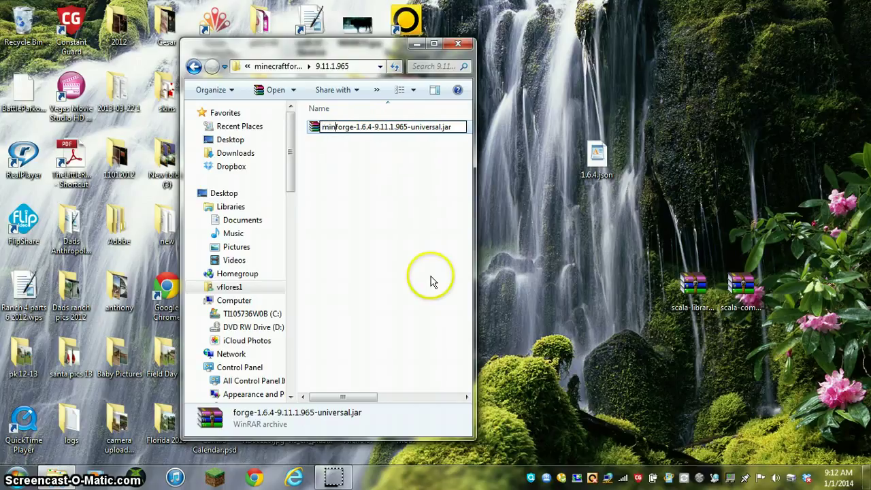
type("minecraft")
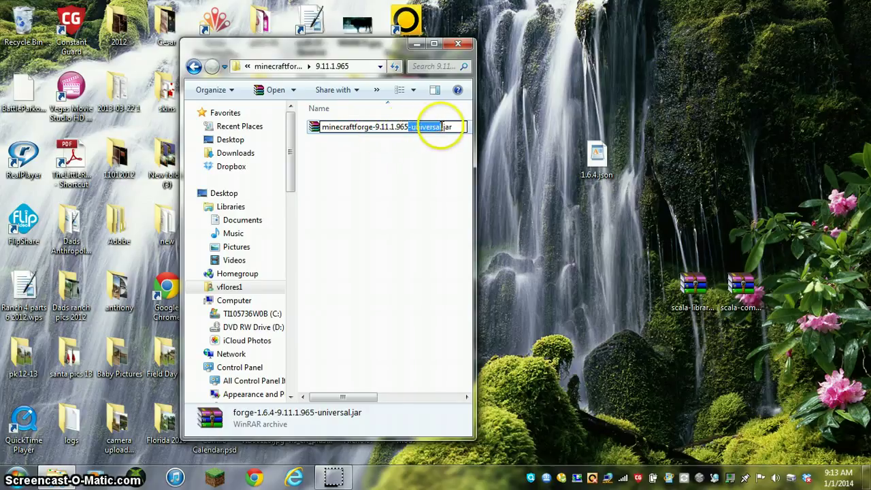
type("5")
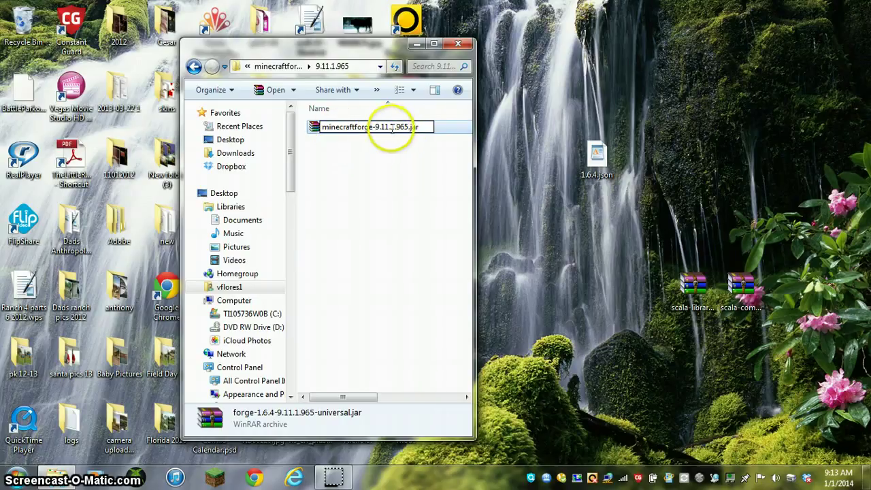
key("Return")
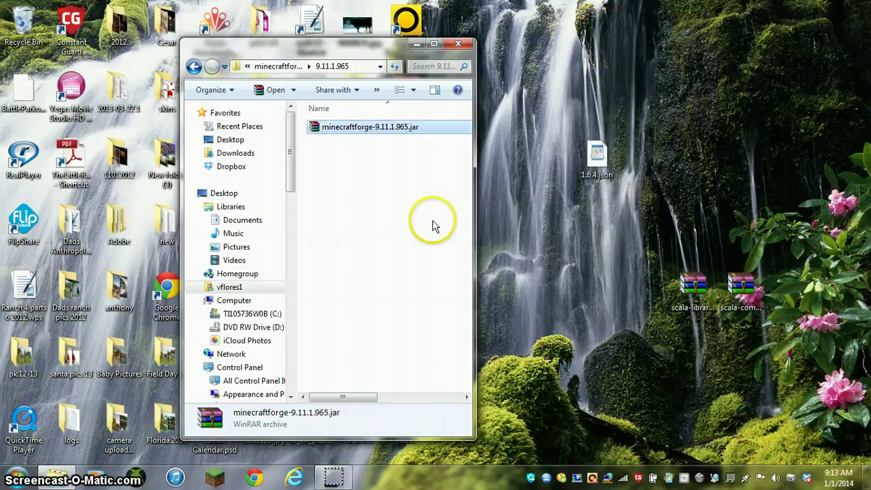
- Move scala-library-2.10.2.jar from the desktop into the libraries folder org/scala-lang/scala-library/2.10.2
left_click(193, 68)
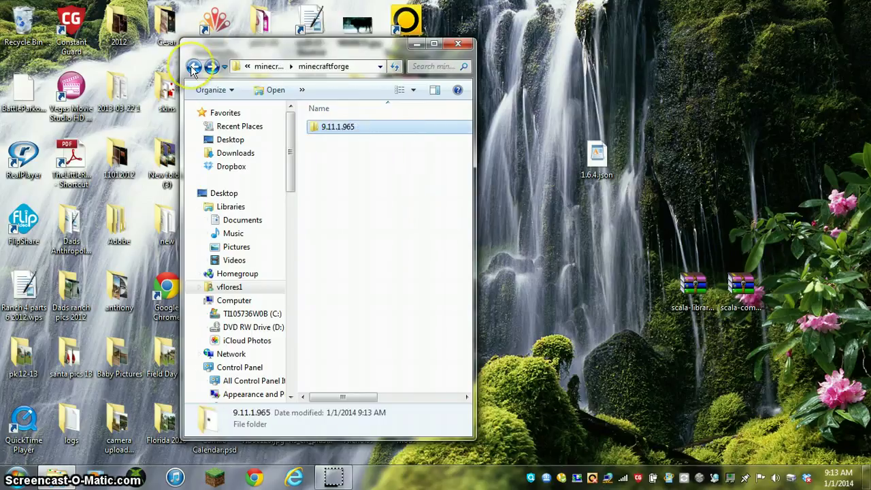
left_click(193, 68)
left_click(193, 68)
left_click(193, 68)
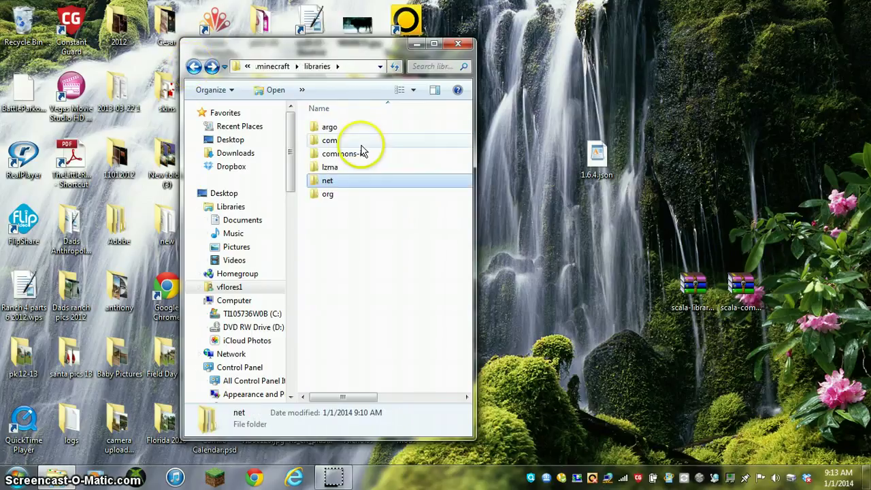
left_click(334, 194)
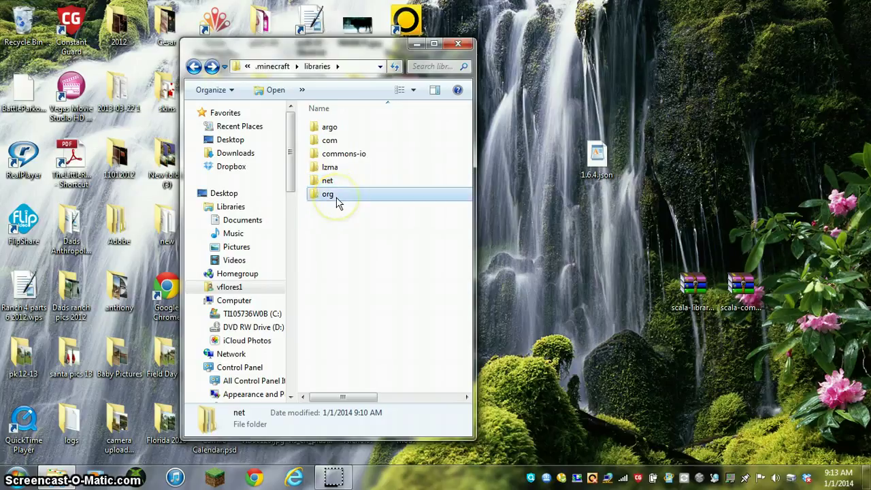
double_click(331, 195)
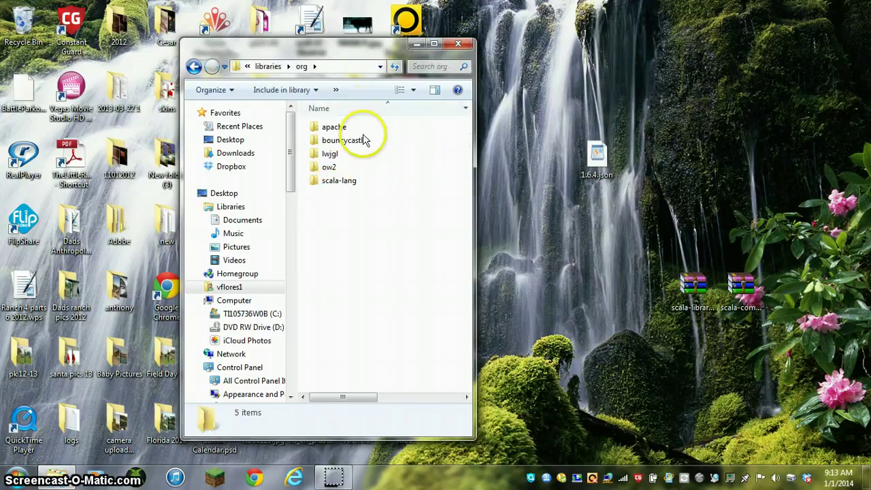
double_click(357, 181)
double_click(350, 141)
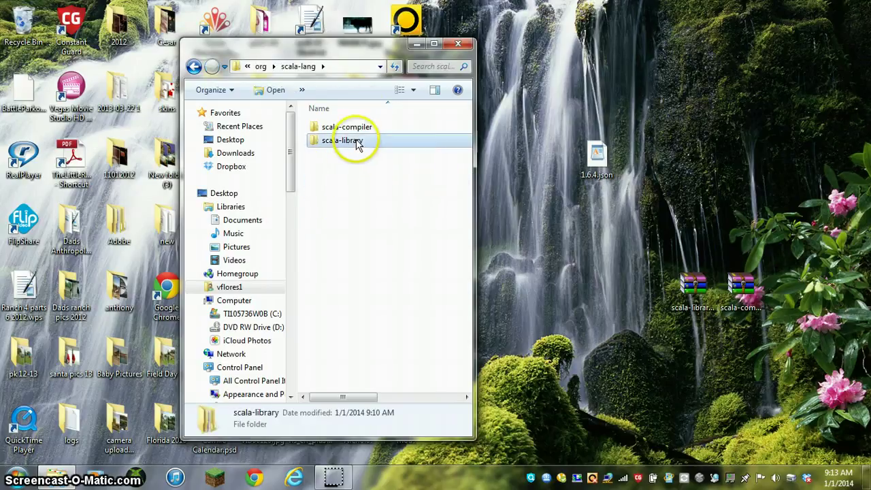
double_click(399, 127)
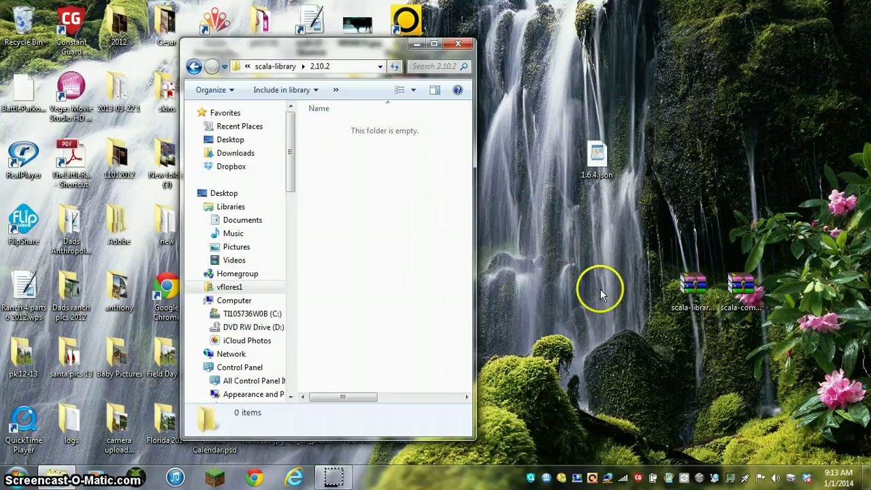
left_click_drag(685, 299, 374, 136)
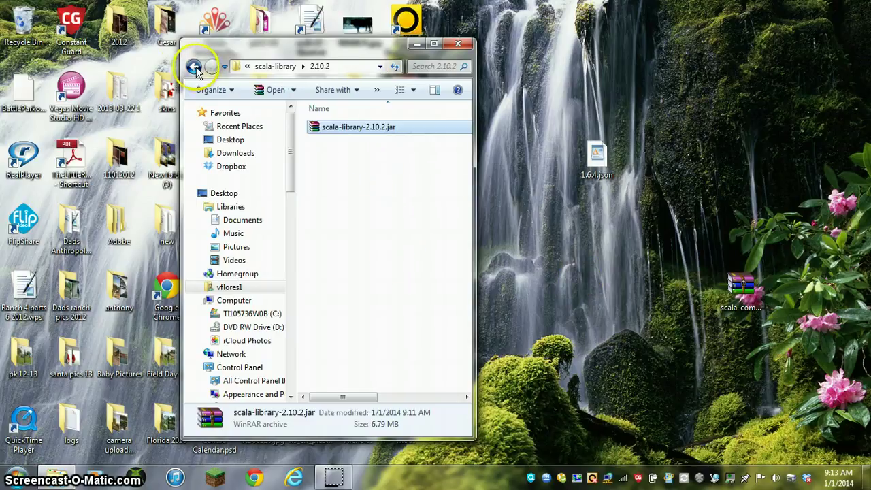
- Move scala-compiler-2.10.2.jar from the desktop into the scala-compiler/2.10.2 folder and close the folder window
left_click(194, 66)
left_click(194, 66)
double_click(349, 127)
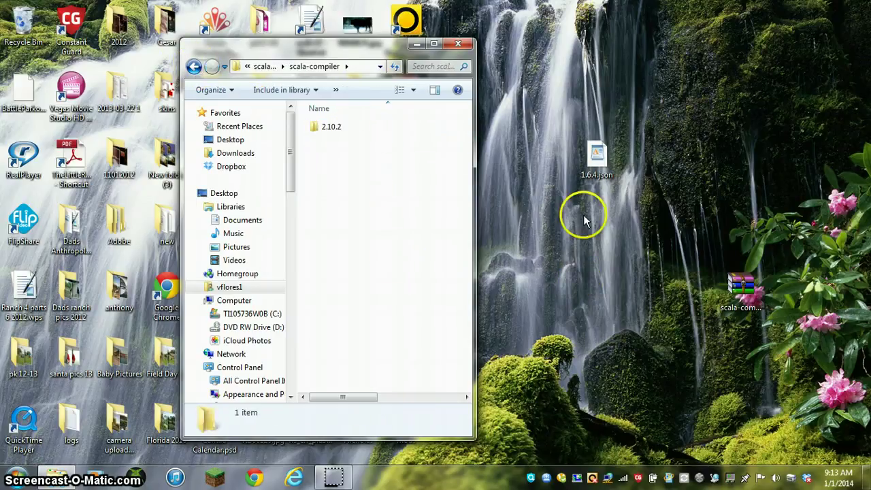
double_click(437, 132)
left_click_drag(741, 280, 424, 228)
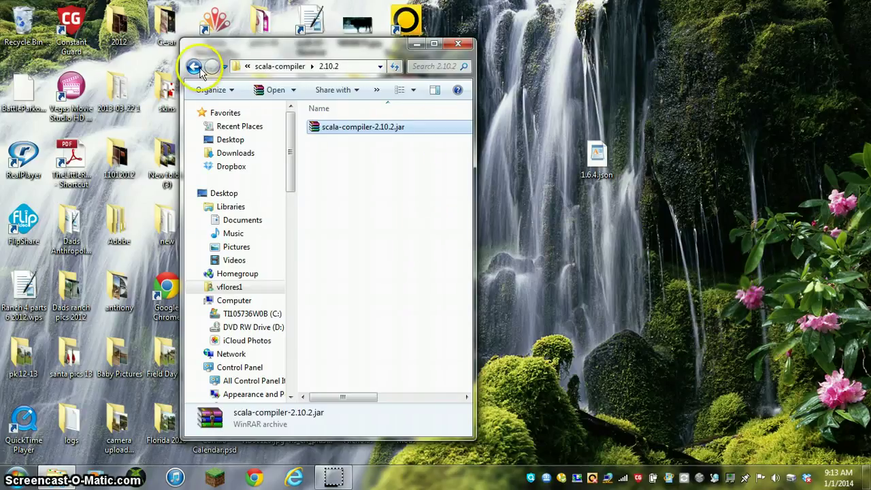
left_click(458, 46)
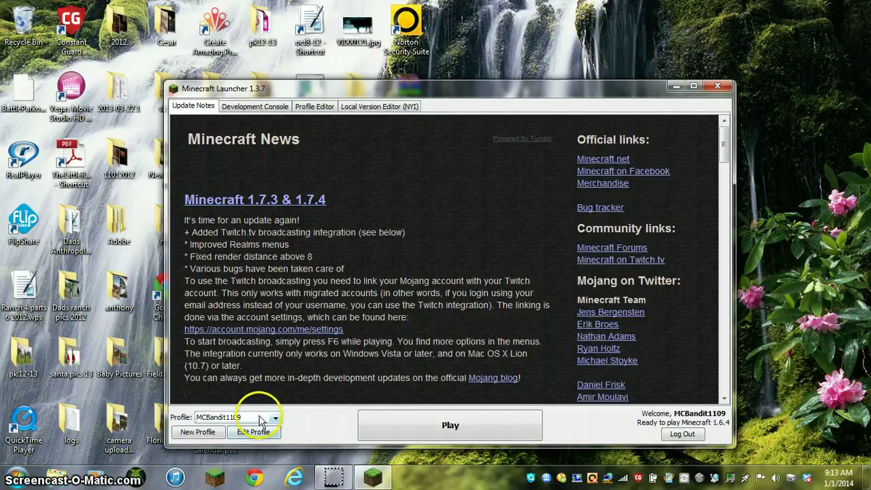
- Select the mods profile in the Minecraft launcher and launch the game with its release Forge-NICK version
left_click(265, 417)
left_click(245, 435)
left_click(266, 436)
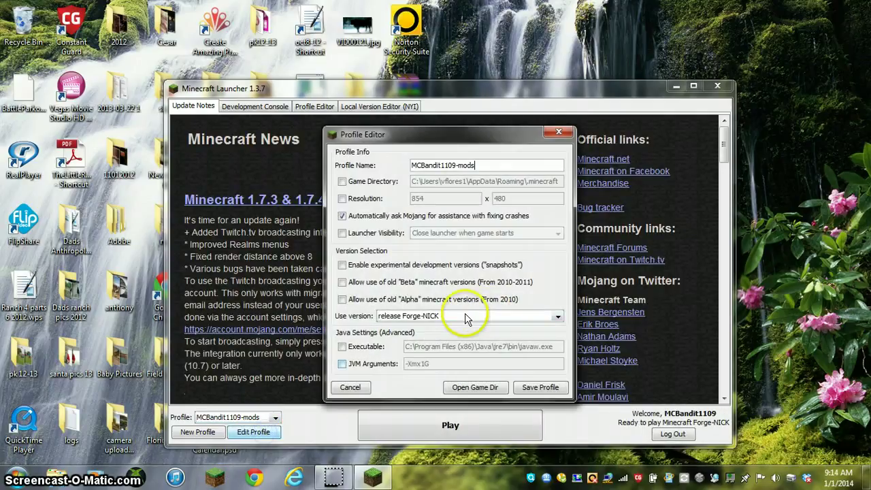
left_click(584, 382)
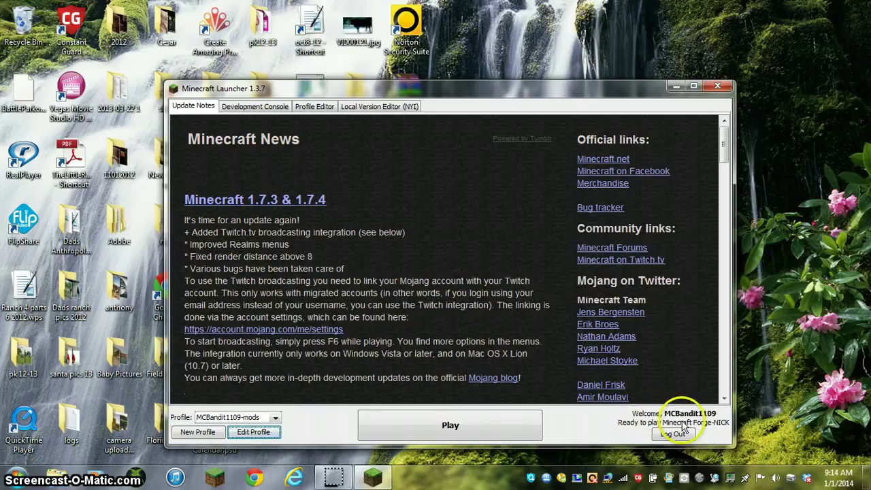
left_click(477, 429)
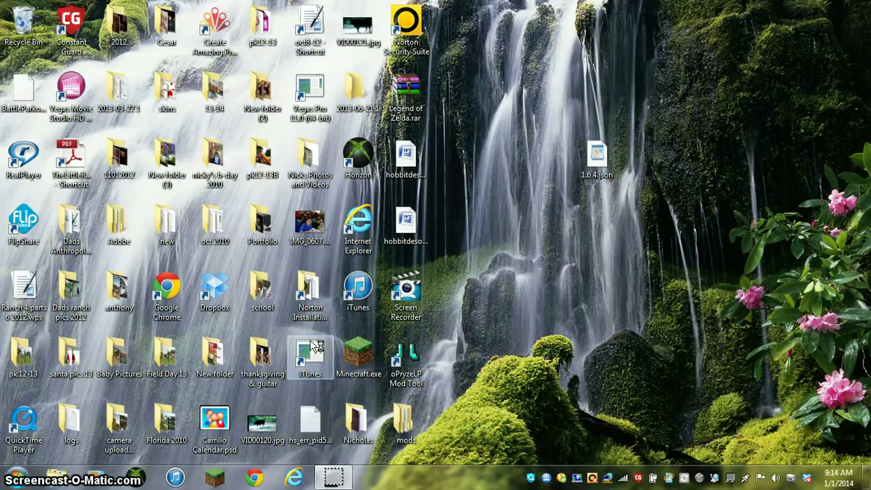
left_click(486, 336)
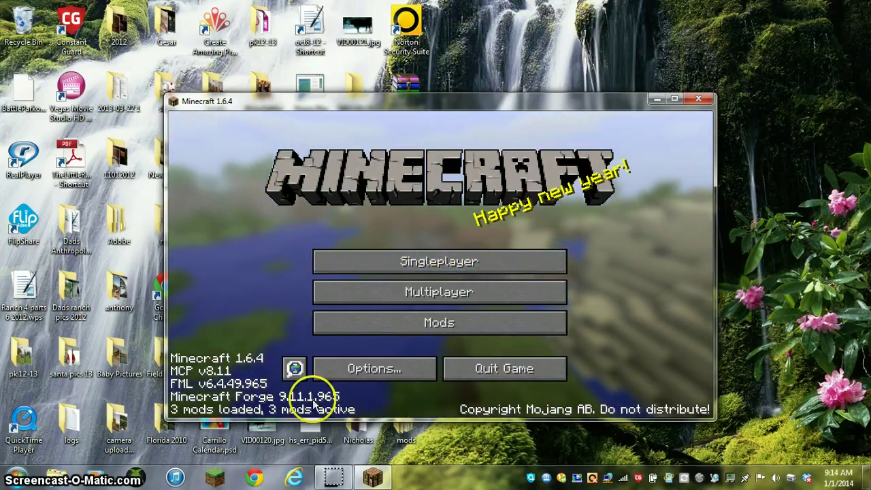
- Review the Forge Mod Loader, Minecraft Forge and Minecraft Coder Pack entries in the game's mod list, and close the game
left_click(392, 321)
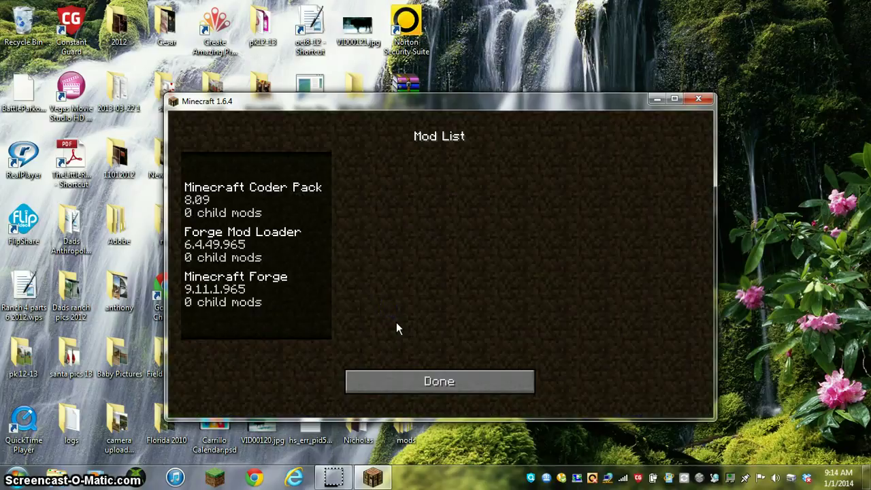
left_click(260, 257)
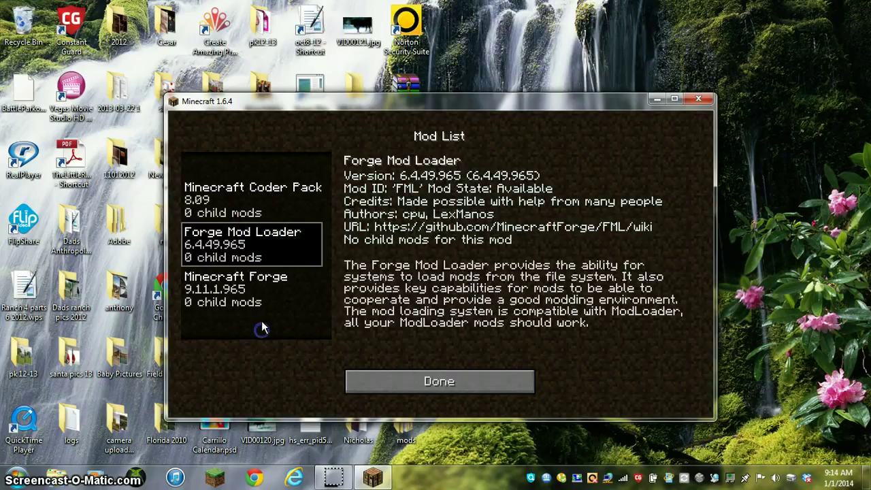
left_click(263, 299)
left_click(275, 195)
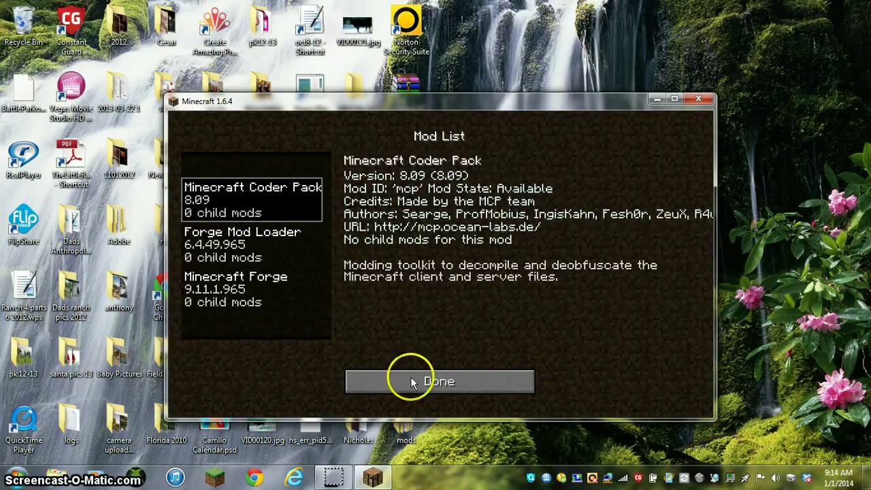
left_click(428, 383)
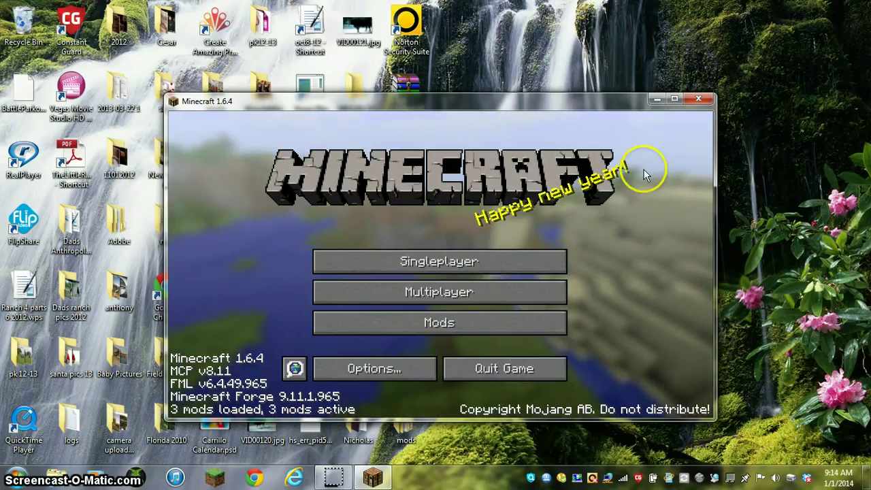
left_click(697, 98)
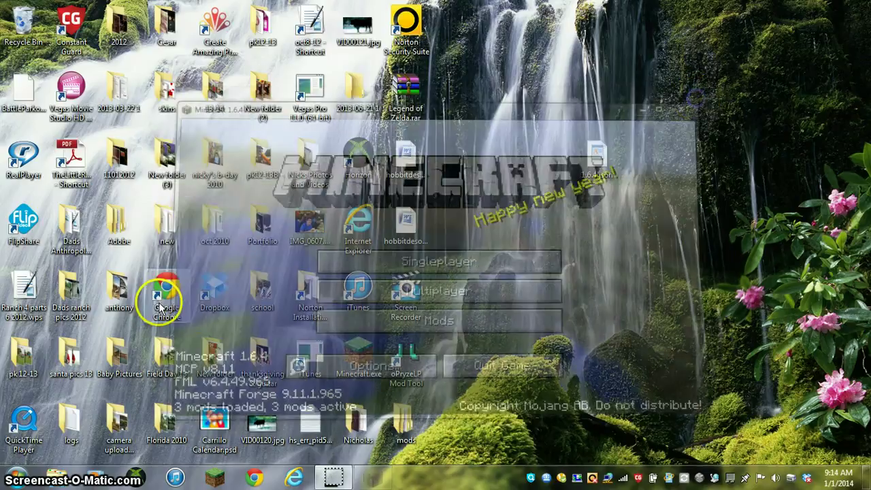
- Open the mods folder inside .minecraft under %appdata% and move its window aside to uncover the desktop icons
key("super")
type("%appdata%")
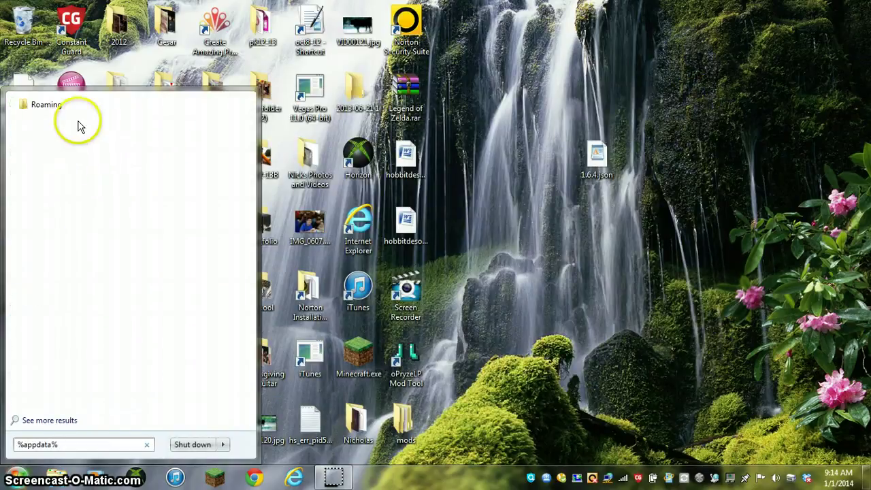
key("Return")
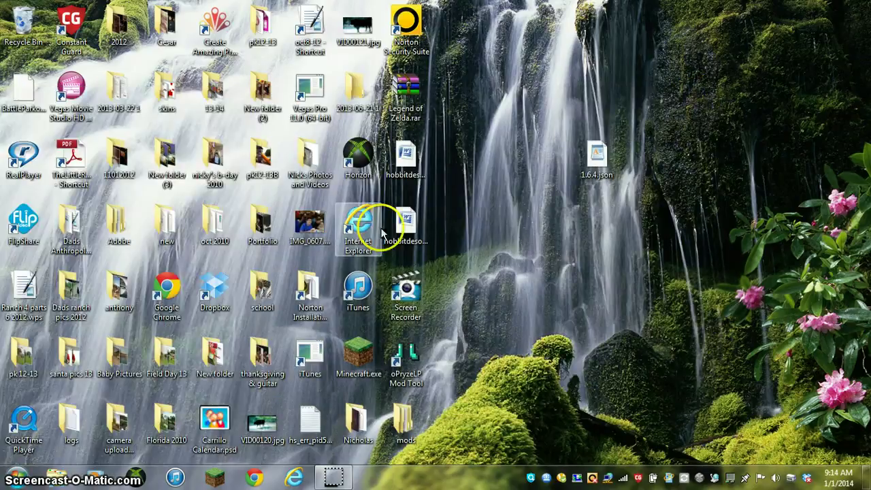
double_click(326, 128)
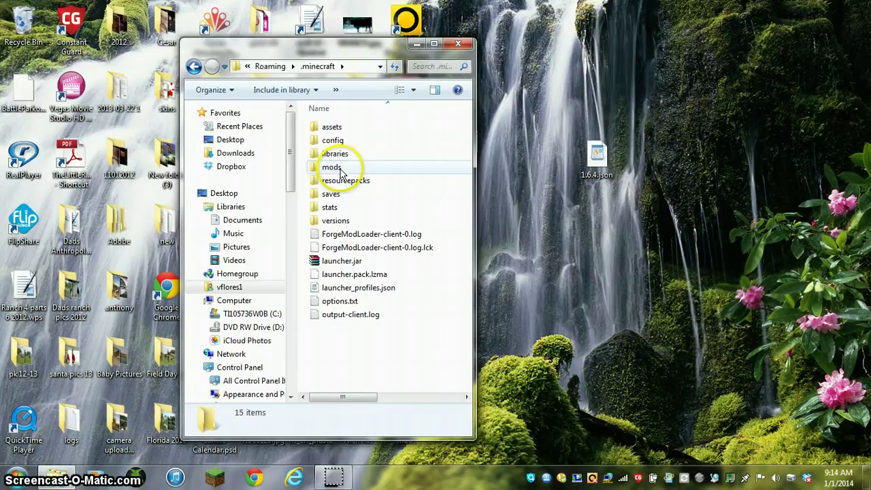
double_click(351, 167)
left_click_drag(364, 54, 763, 75)
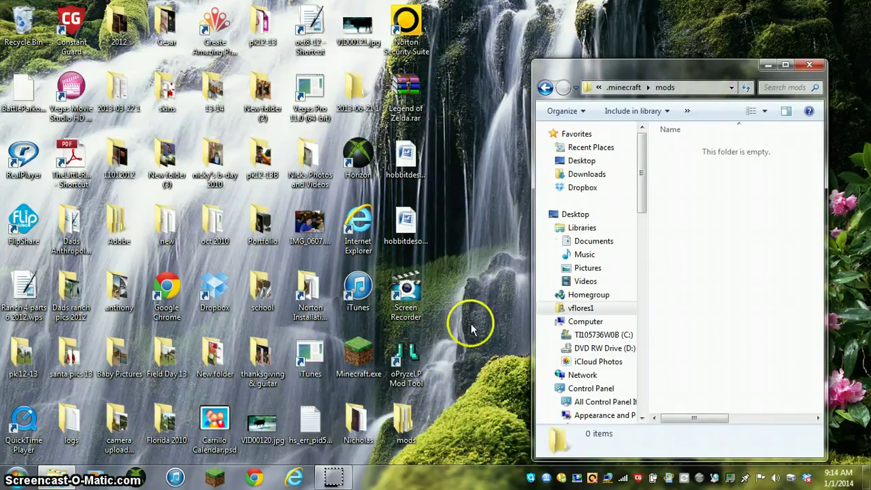
- Move Lord of the Rings Mod.zip from the desktop mods folder into the .minecraft mods folder and close both folder windows
double_click(405, 432)
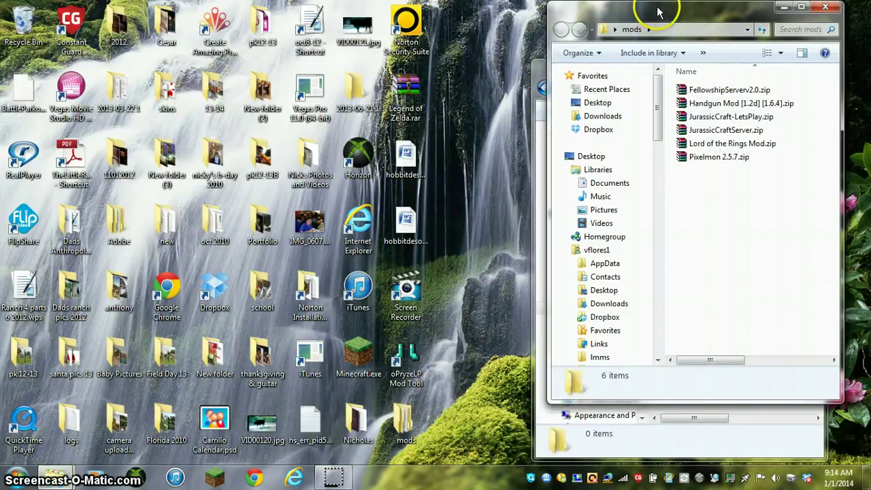
left_click_drag(657, 8, 354, 53)
left_click_drag(370, 189, 763, 218)
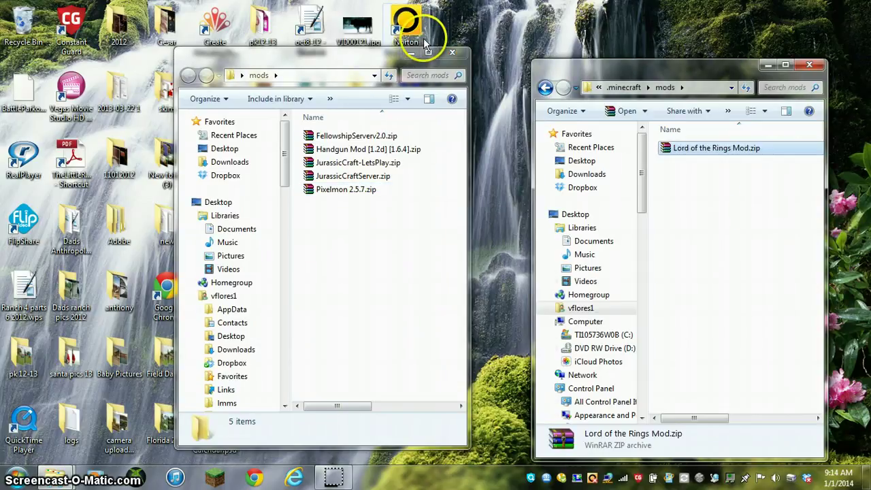
left_click(452, 52)
left_click(809, 65)
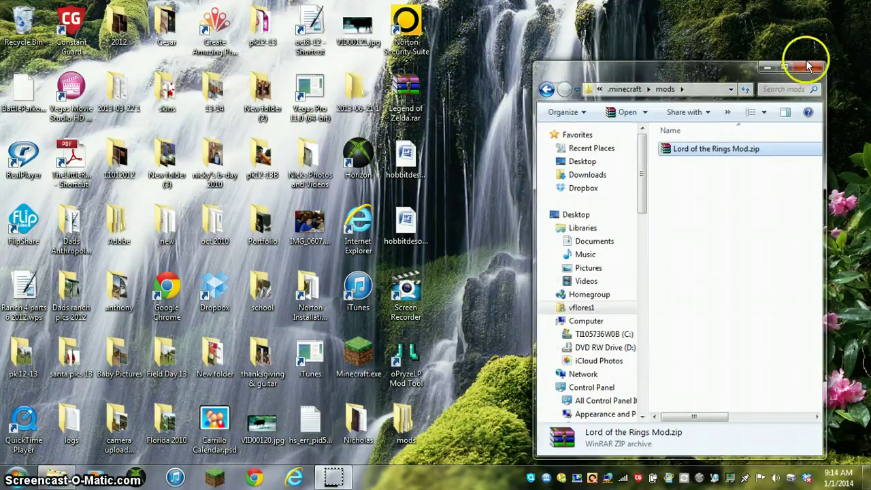
mouse_move(343, 482)
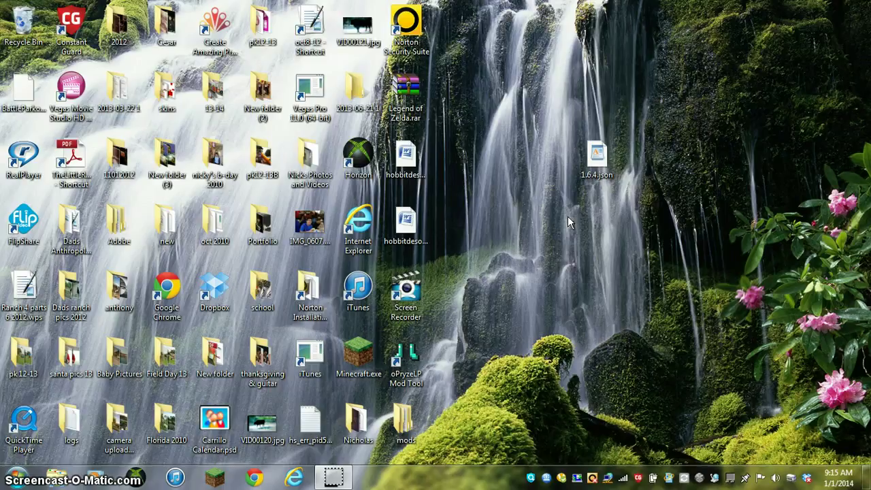
left_click(352, 425)
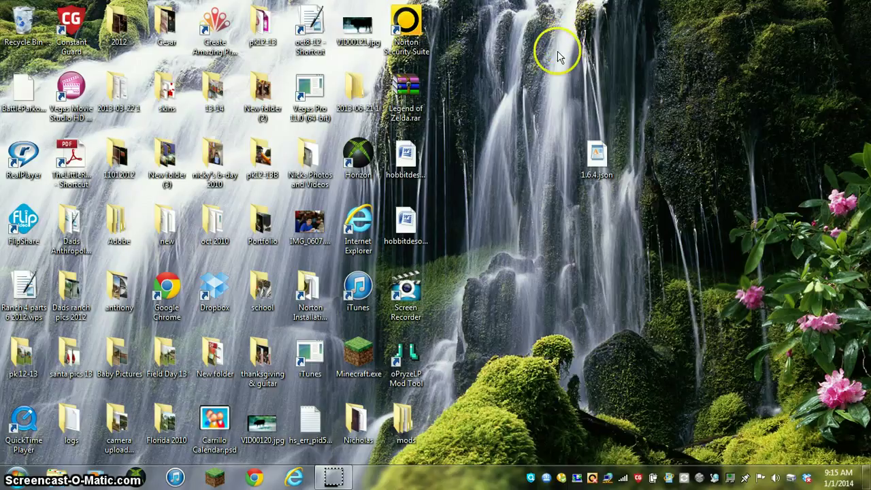
left_click_drag(517, 111, 682, 214)
left_click(682, 213)
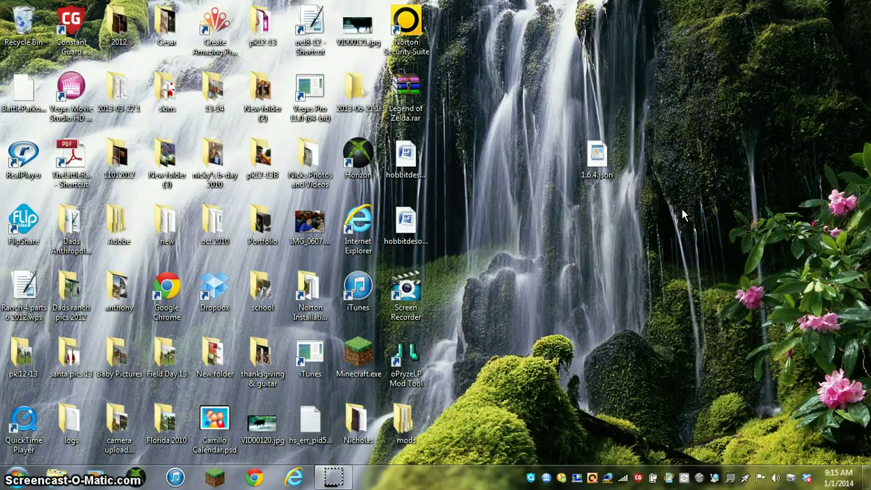
left_click(595, 241)
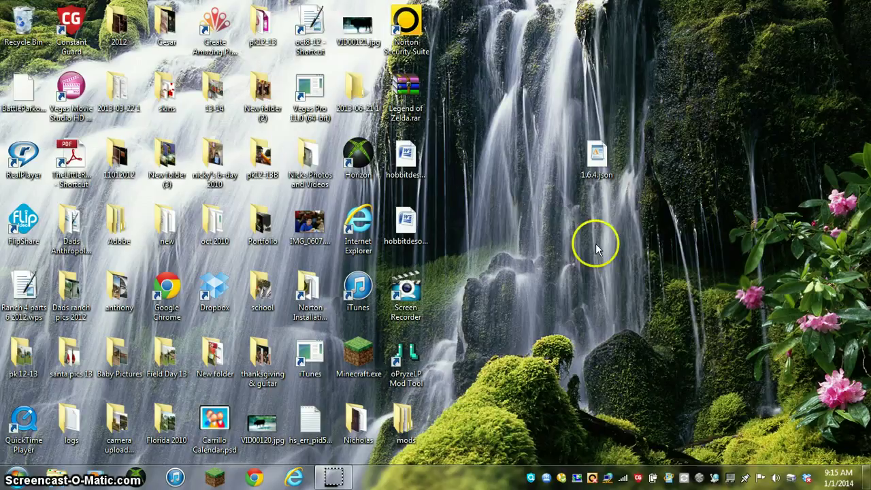